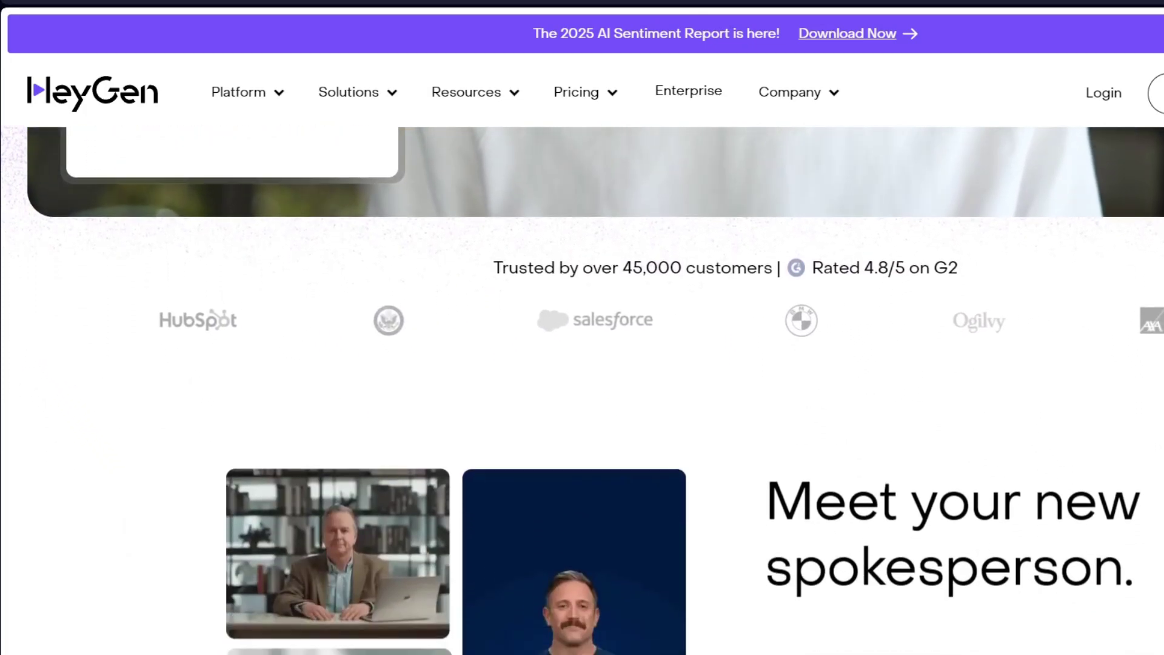
Look through the homepage sections on AI spokespersons, content creators, script-driven avatars and video translation into other languages
{"action": "scroll", "coordinate": [582, 388], "scroll_direction": "down", "scroll_amount": 3}
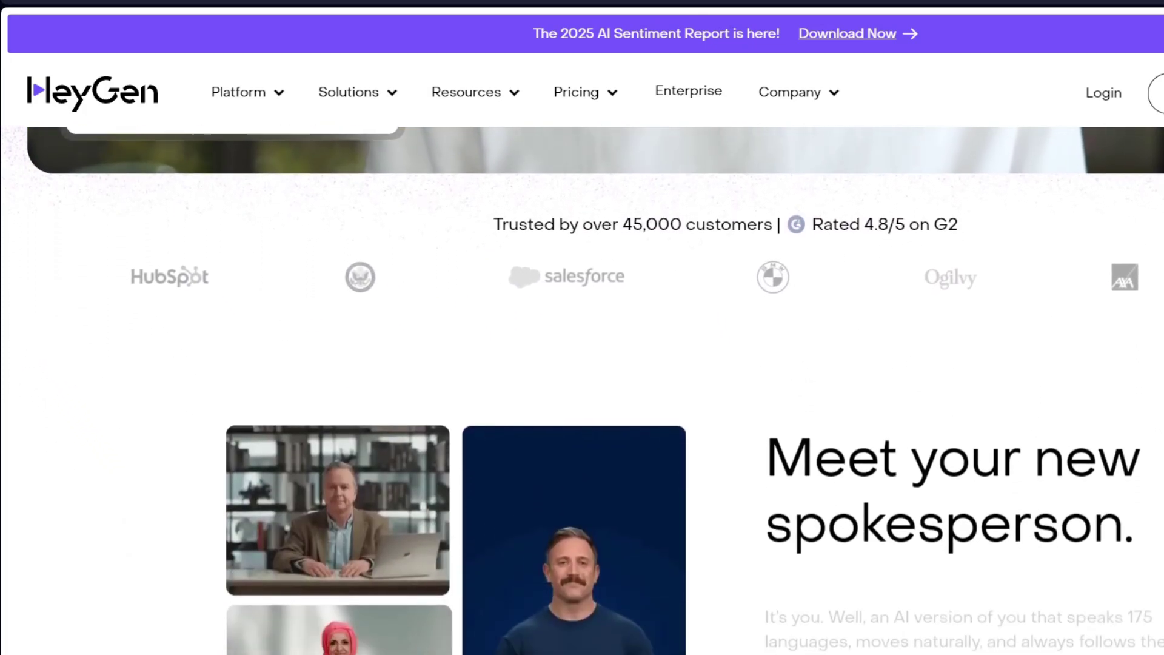
{"action": "scroll", "coordinate": [582, 364], "scroll_direction": "down", "scroll_amount": 3}
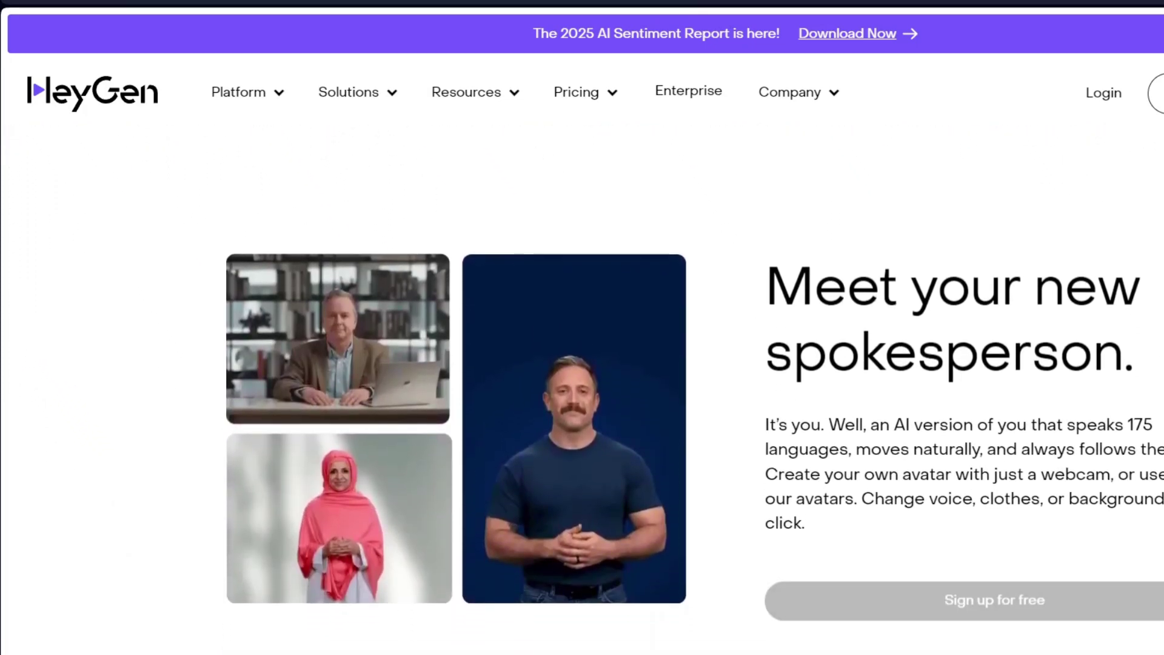
{"action": "scroll", "coordinate": [582, 364], "scroll_direction": "down", "scroll_amount": 3}
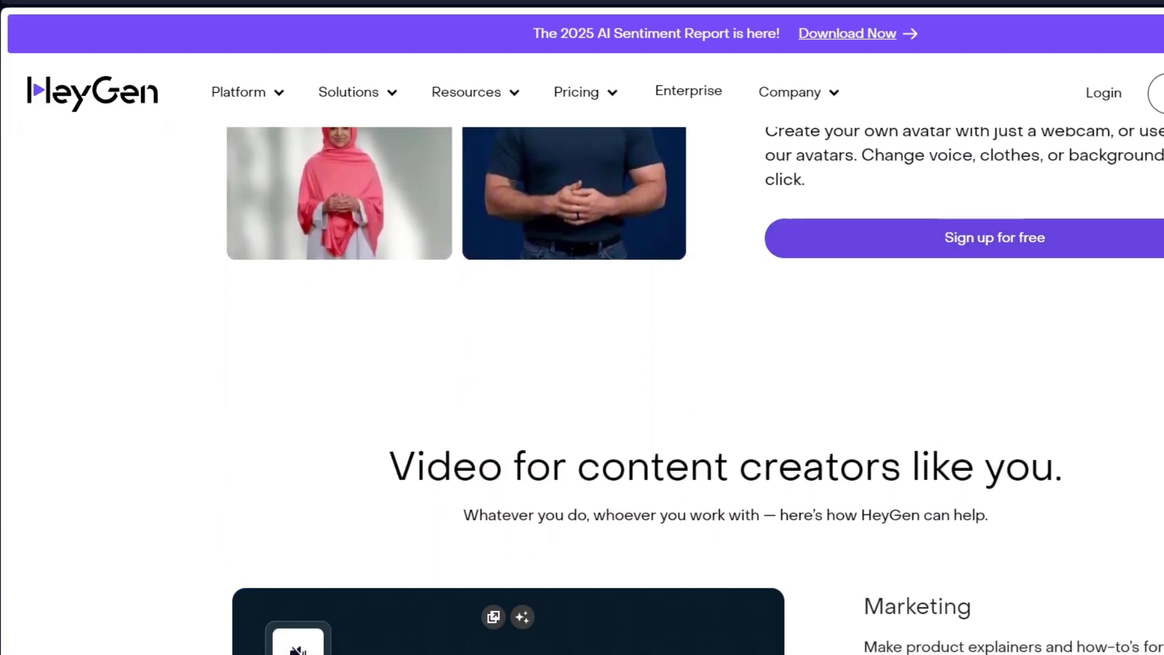
{"action": "scroll", "coordinate": [582, 364], "scroll_direction": "down", "scroll_amount": 1}
{"action": "scroll", "coordinate": [582, 363], "scroll_direction": "down", "scroll_amount": 1}
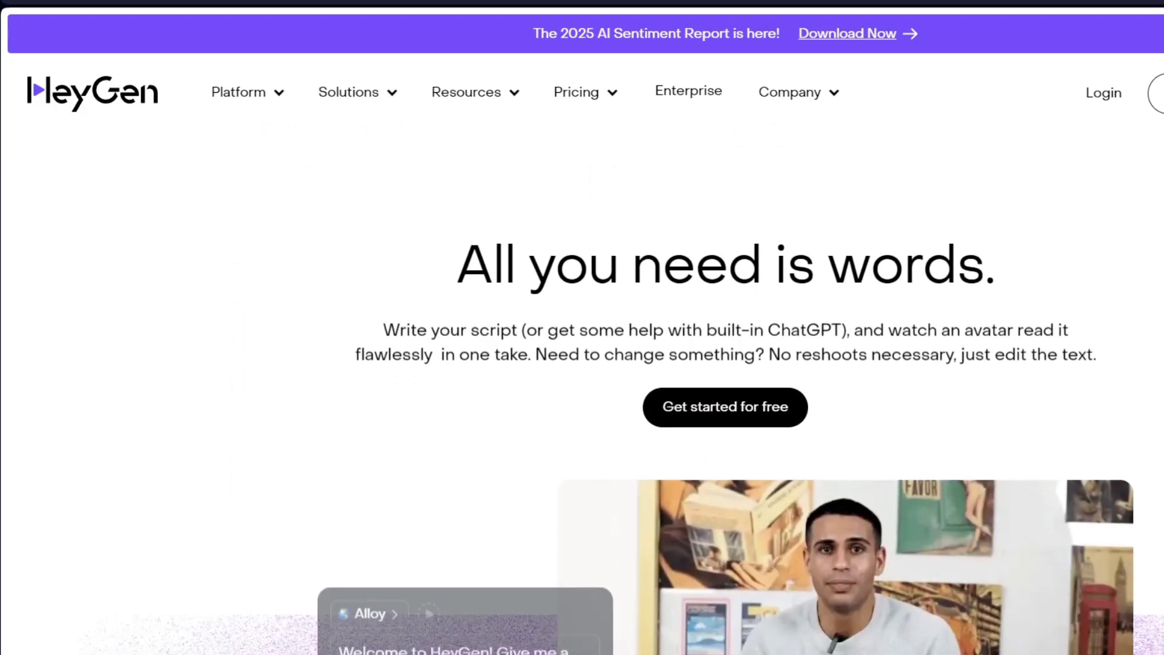
{"action": "scroll", "coordinate": [667, 424], "scroll_direction": "down", "scroll_amount": 3}
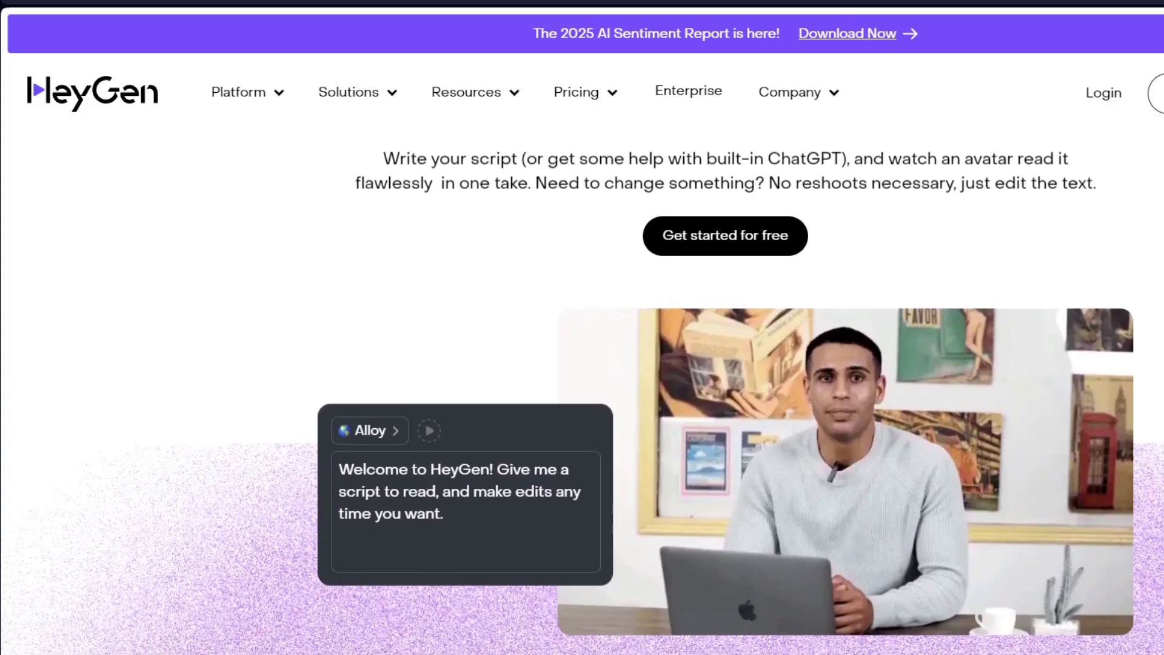
{"action": "scroll", "coordinate": [667, 394], "scroll_direction": "down", "scroll_amount": 3}
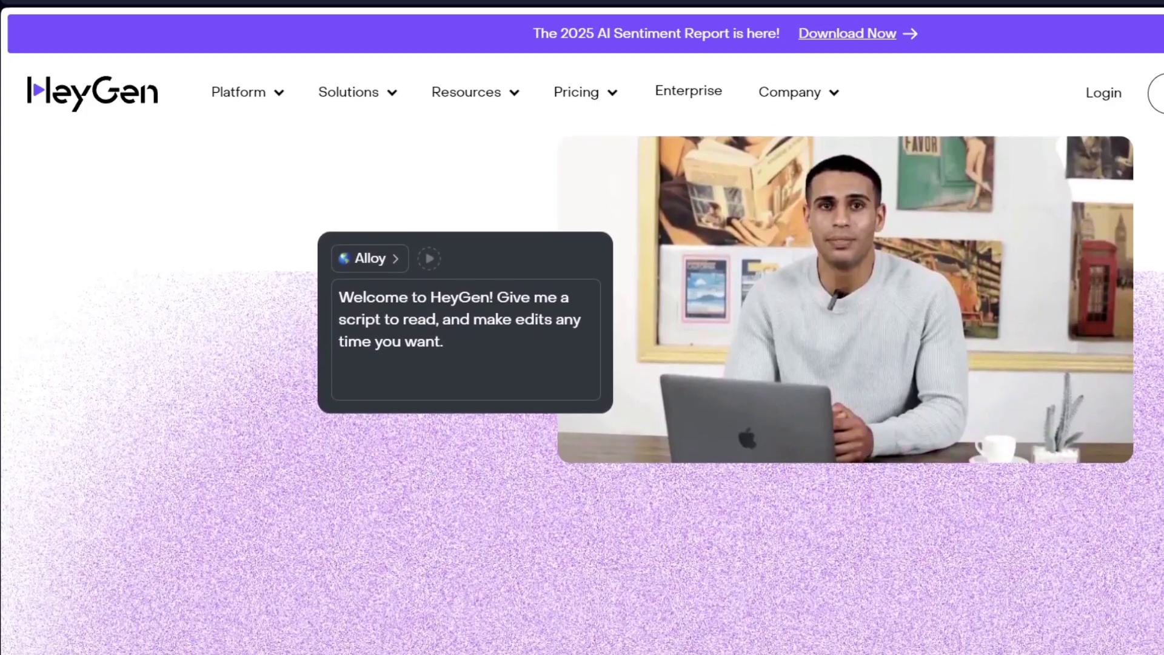
{"action": "scroll", "coordinate": [667, 394], "scroll_direction": "down", "scroll_amount": 3}
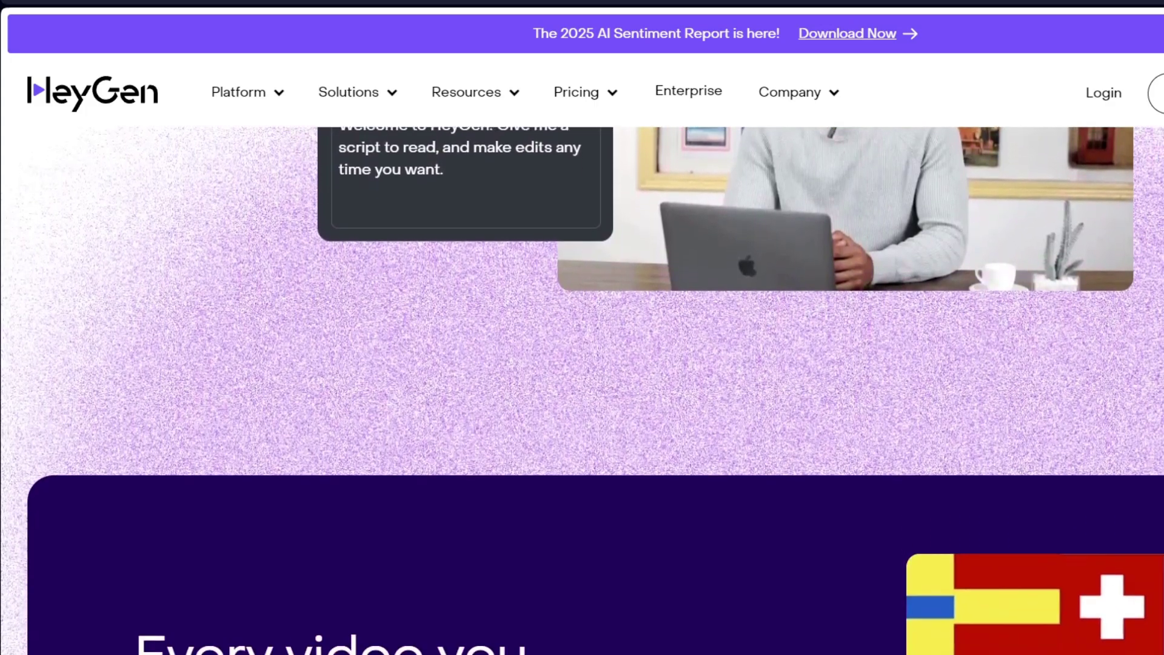
{"action": "scroll", "coordinate": [667, 394], "scroll_direction": "down", "scroll_amount": 3}
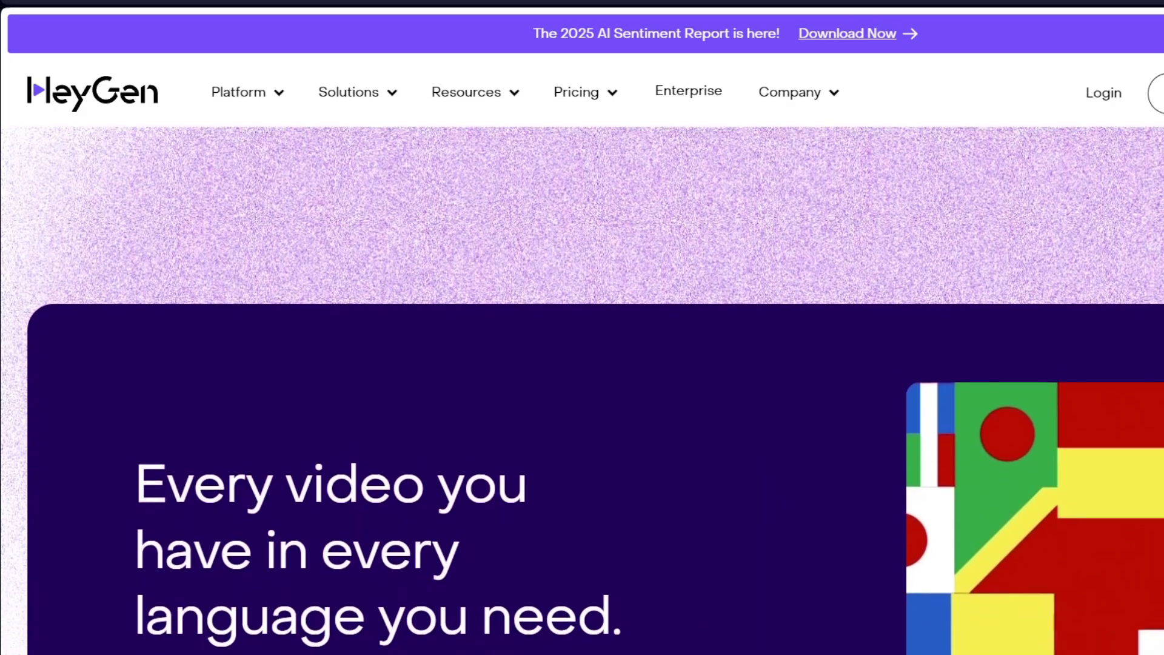
{"action": "scroll", "coordinate": [667, 394], "scroll_direction": "down", "scroll_amount": 3}
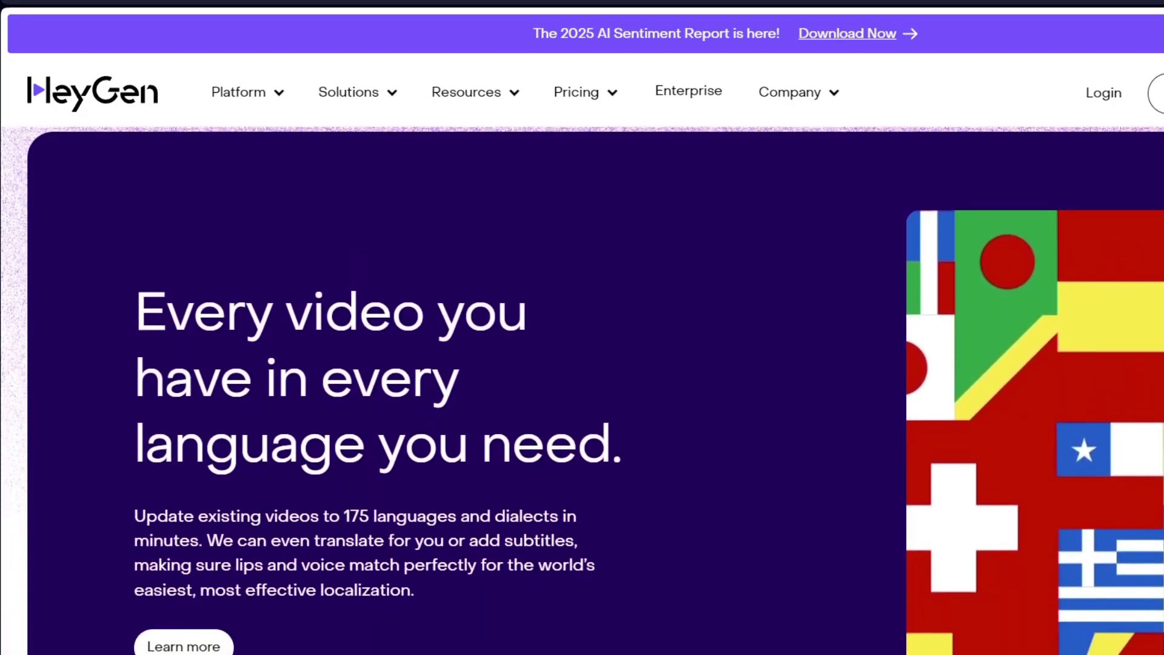
{"action": "scroll", "coordinate": [667, 394], "scroll_direction": "down", "scroll_amount": 3}
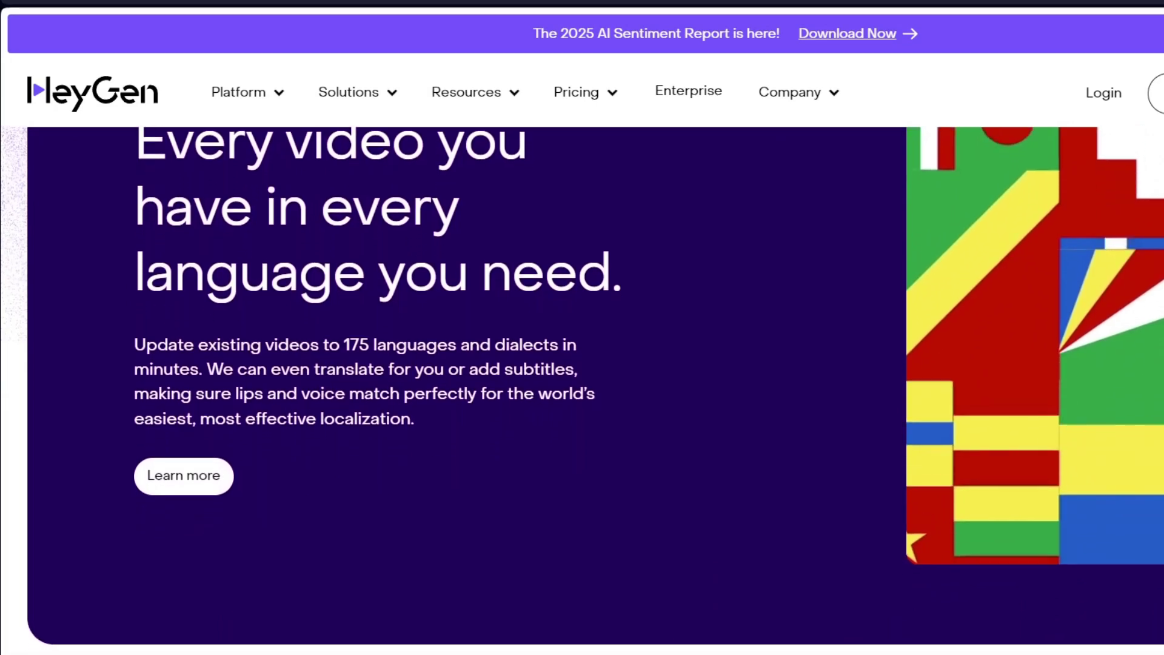
{"action": "scroll", "coordinate": [667, 394], "scroll_direction": "down", "scroll_amount": 3}
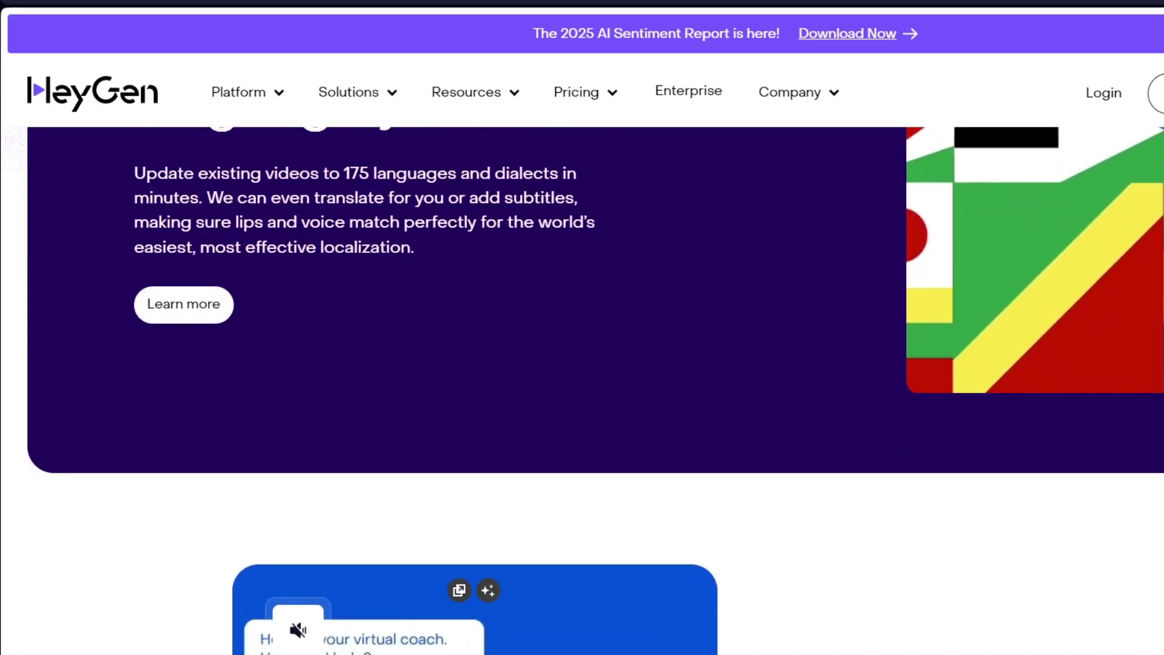
Examine the homepage sections on live interactive avatars, personalized messages, security and ethics compliance, and customer stories
{"action": "scroll", "coordinate": [667, 394], "scroll_direction": "down", "scroll_amount": 1}
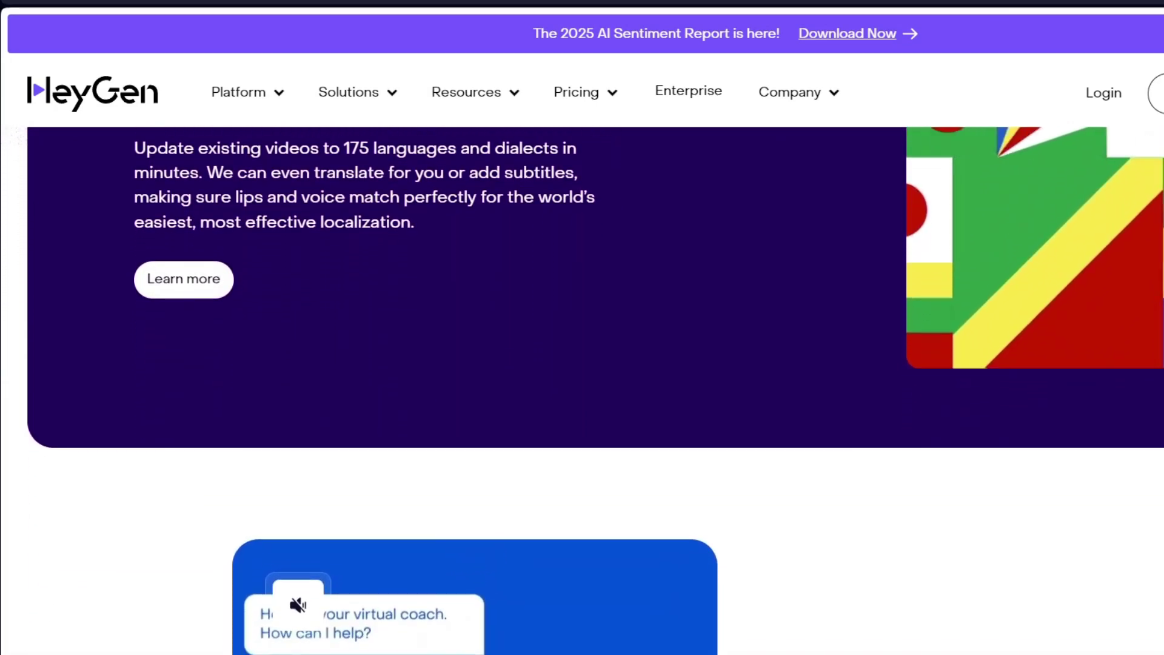
{"action": "scroll", "coordinate": [950, 267], "scroll_direction": "down", "scroll_amount": 2}
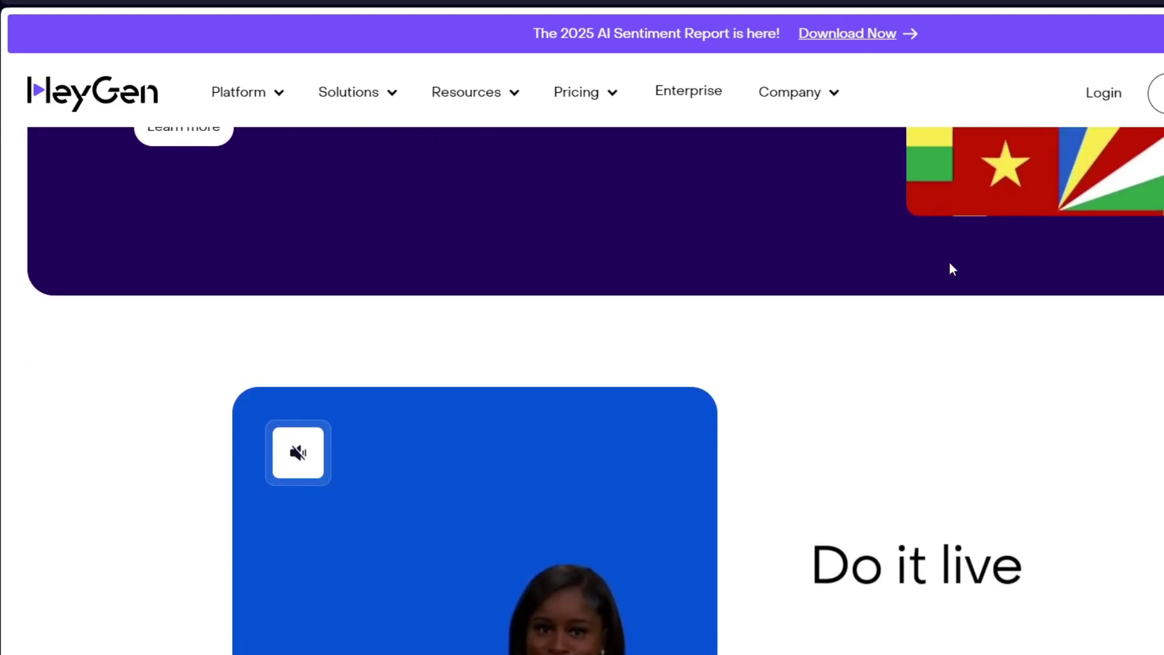
{"action": "scroll", "coordinate": [950, 266], "scroll_direction": "down", "scroll_amount": 1}
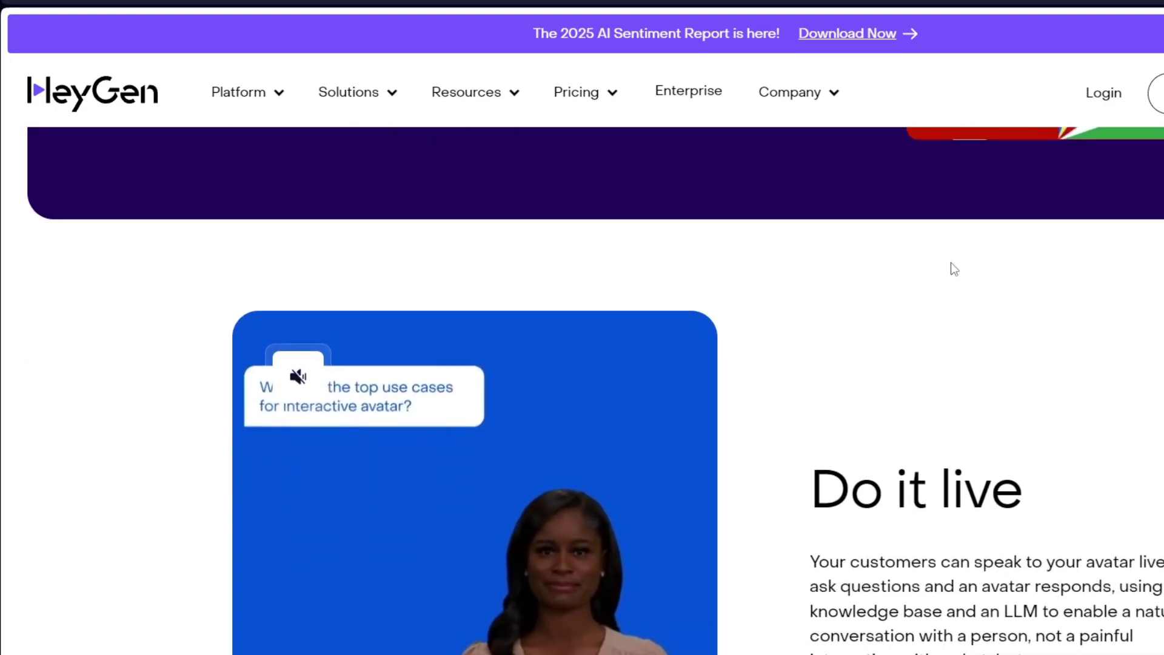
{"action": "scroll", "coordinate": [952, 267], "scroll_direction": "down", "scroll_amount": 3}
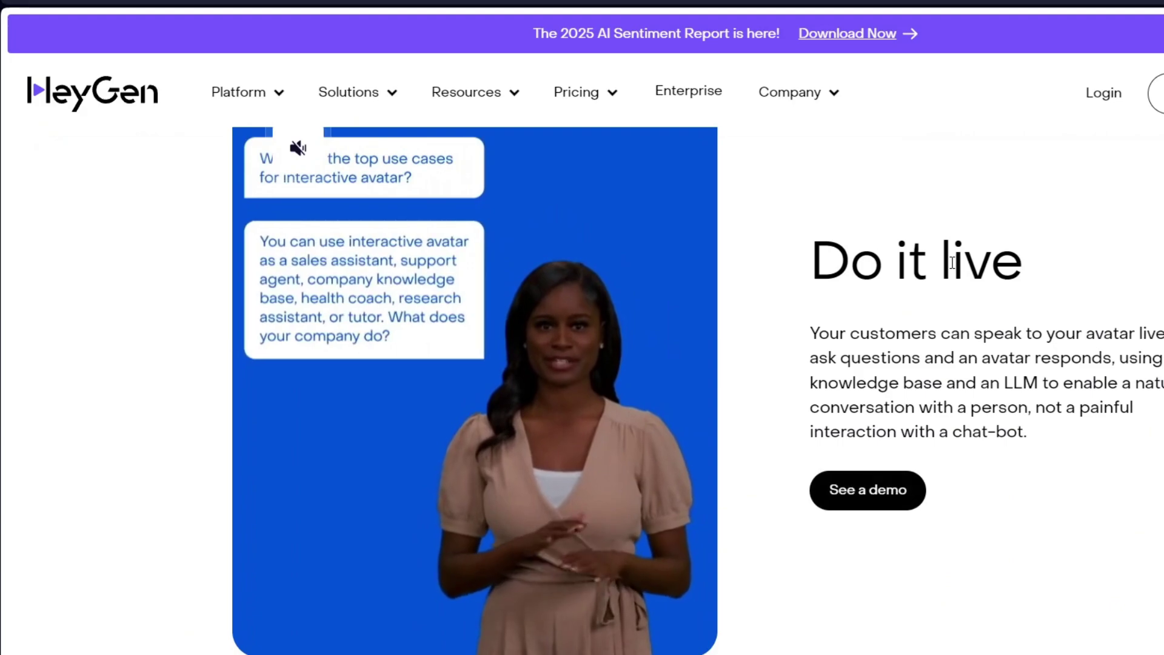
{"action": "scroll", "coordinate": [952, 262], "scroll_direction": "down", "scroll_amount": 4}
{"action": "scroll", "coordinate": [952, 262], "scroll_direction": "down", "scroll_amount": 7}
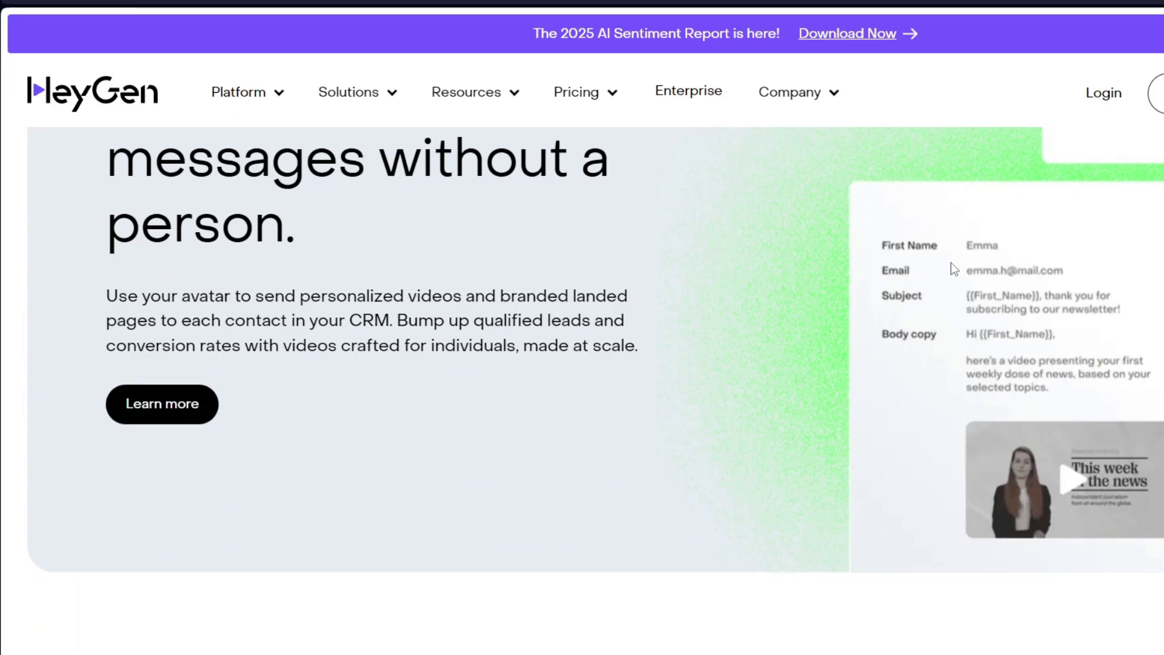
{"action": "scroll", "coordinate": [951, 262], "scroll_direction": "down", "scroll_amount": 2}
{"action": "scroll", "coordinate": [950, 262], "scroll_direction": "down", "scroll_amount": 3}
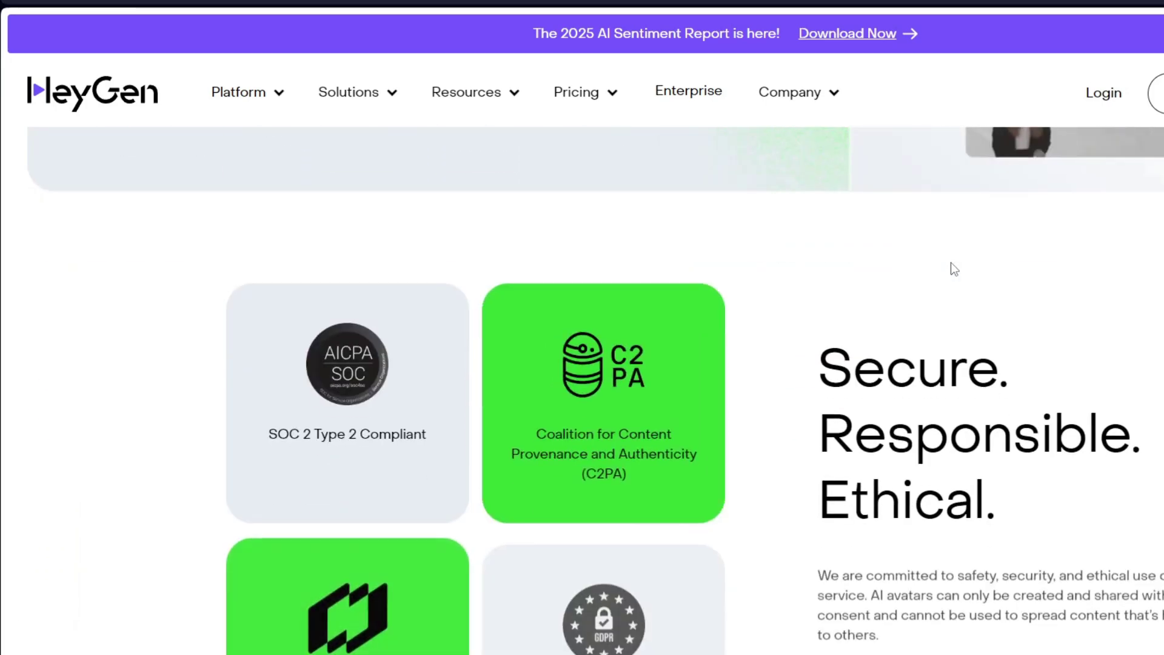
{"action": "scroll", "coordinate": [950, 262], "scroll_direction": "down", "scroll_amount": 1}
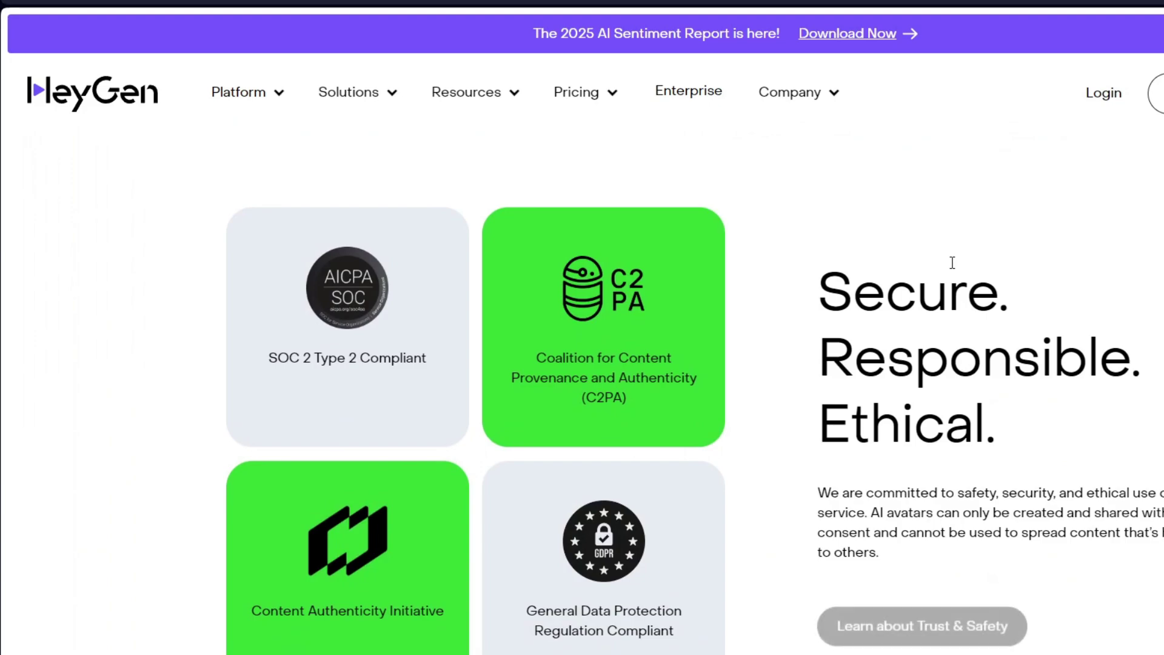
{"action": "scroll", "coordinate": [952, 262], "scroll_direction": "down", "scroll_amount": 1}
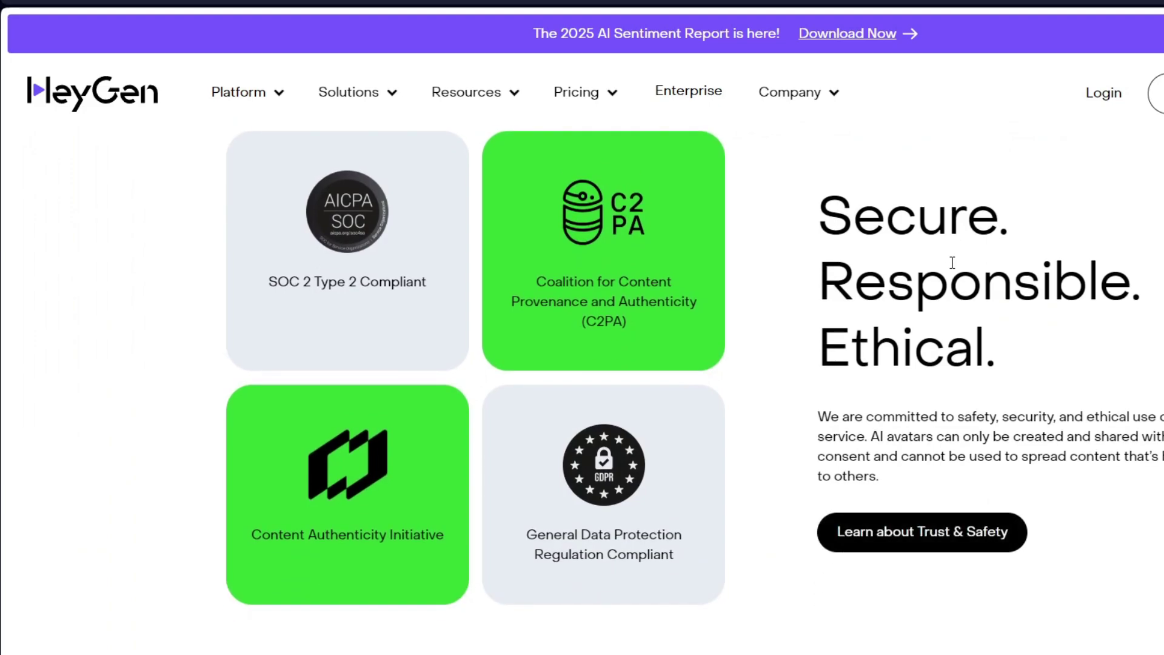
{"action": "scroll", "coordinate": [952, 262], "scroll_direction": "down", "scroll_amount": 2}
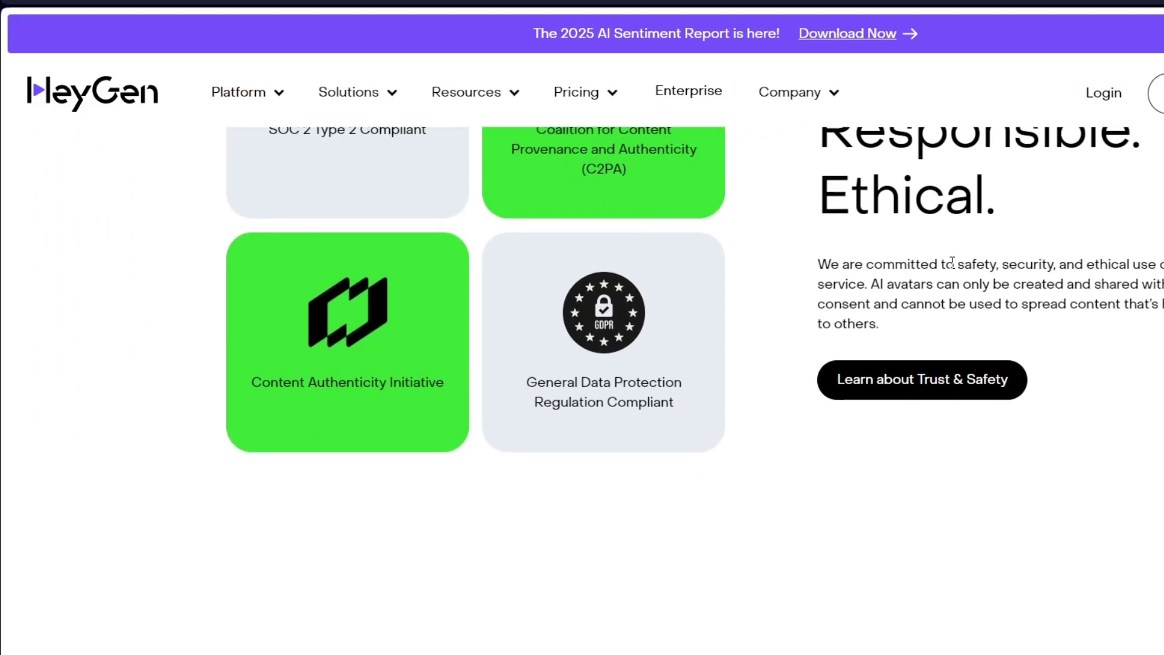
{"action": "scroll", "coordinate": [952, 262], "scroll_direction": "down", "scroll_amount": 1}
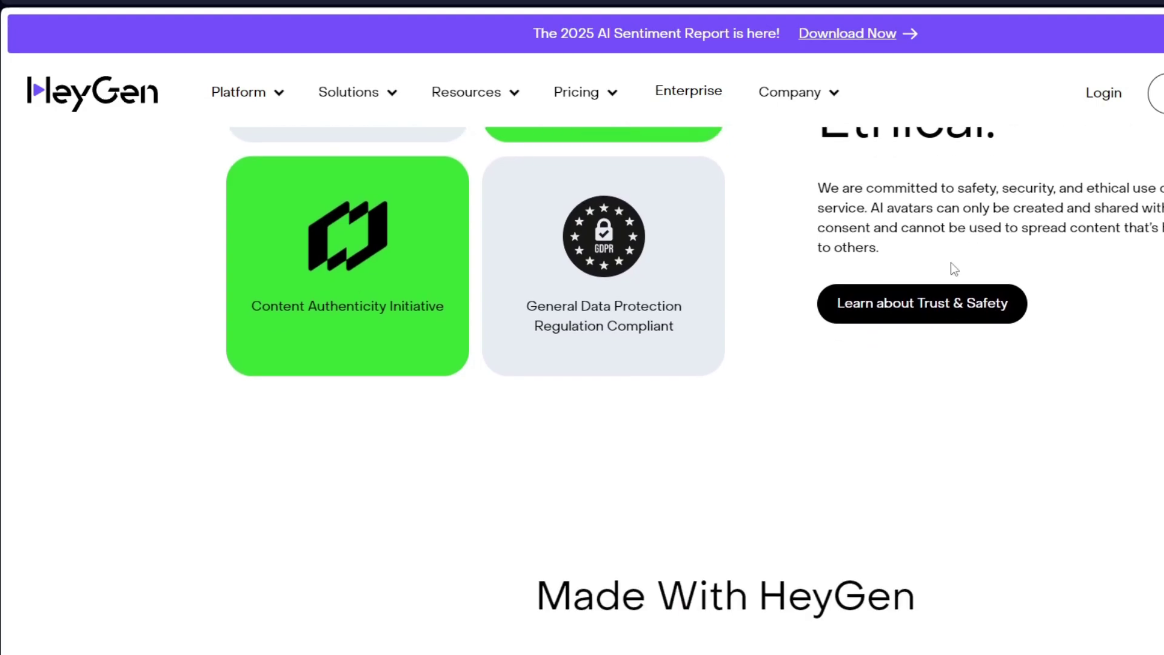
{"action": "scroll", "coordinate": [955, 269], "scroll_direction": "down", "scroll_amount": 4}
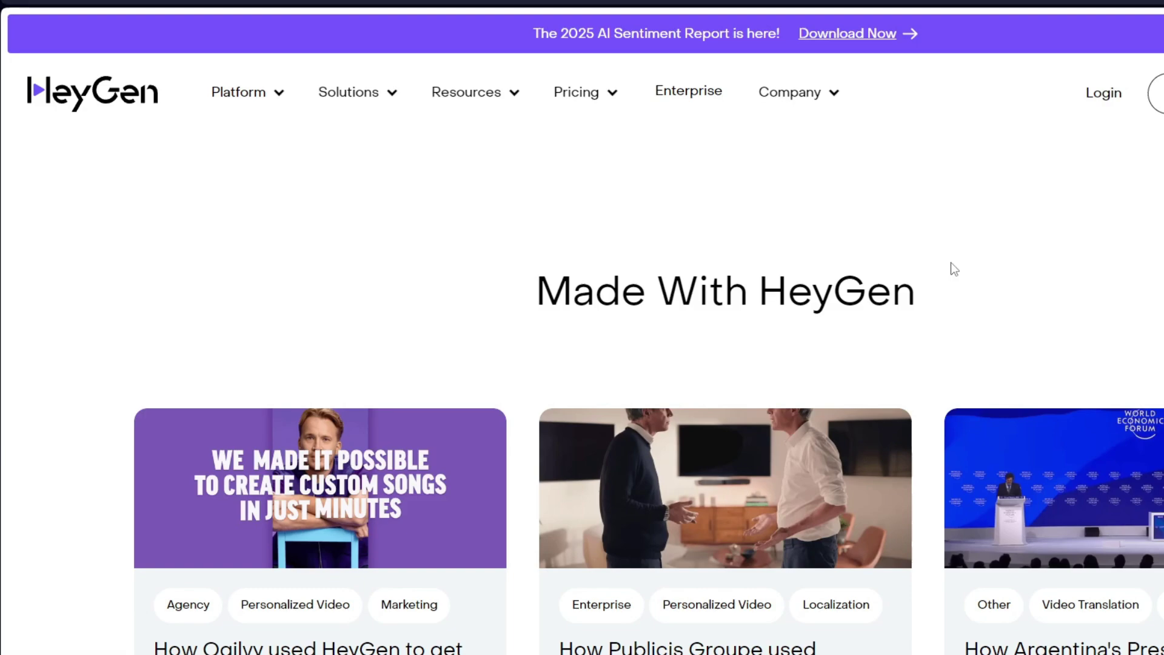
{"action": "scroll", "coordinate": [954, 269], "scroll_direction": "down", "scroll_amount": 3}
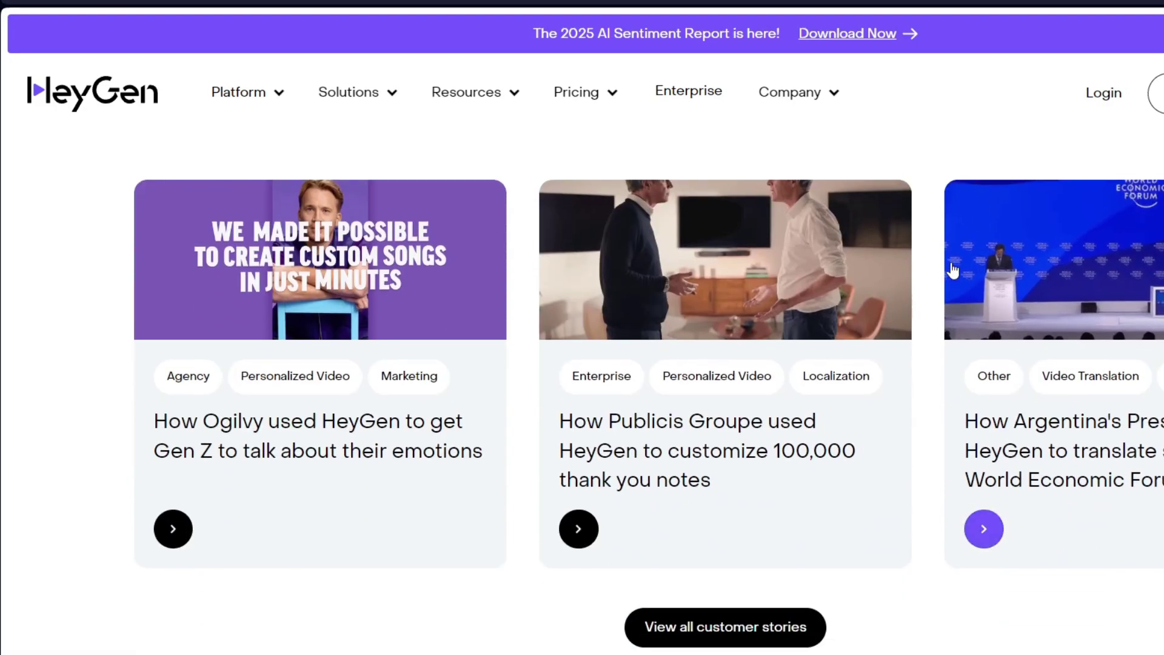
Open the free sign-up from the homepage and agree to the updated Terms and Privacy Policy
{"action": "scroll", "coordinate": [953, 270], "scroll_direction": "up", "scroll_amount": 1}
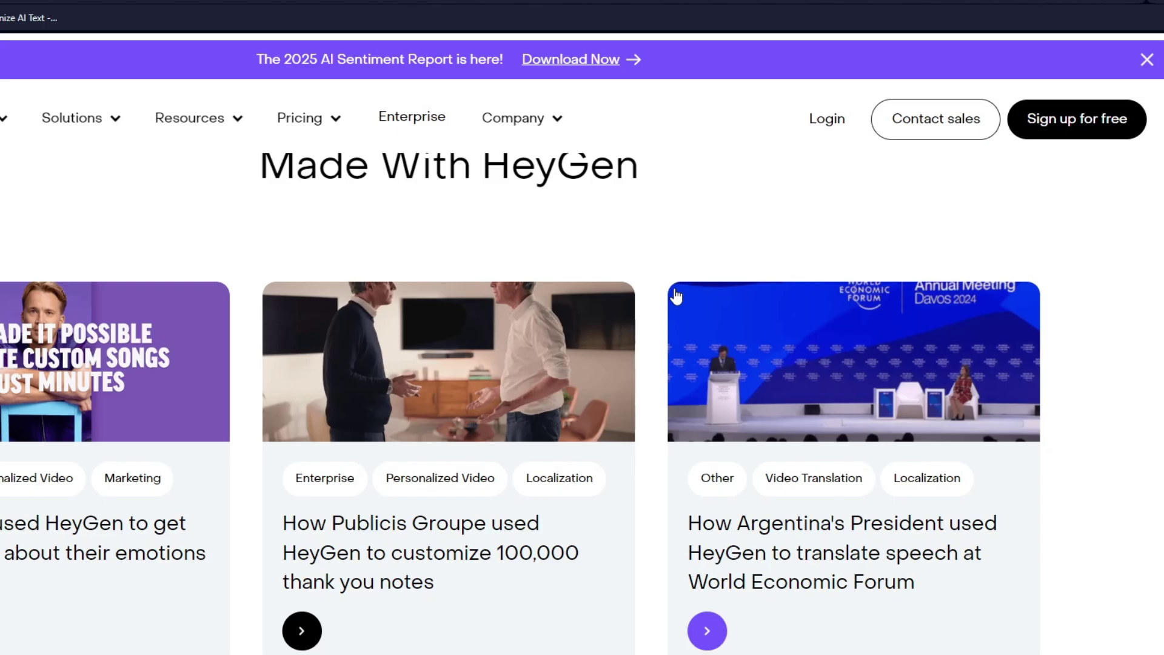
{"action": "scroll", "coordinate": [676, 296], "scroll_direction": "up", "scroll_amount": 15}
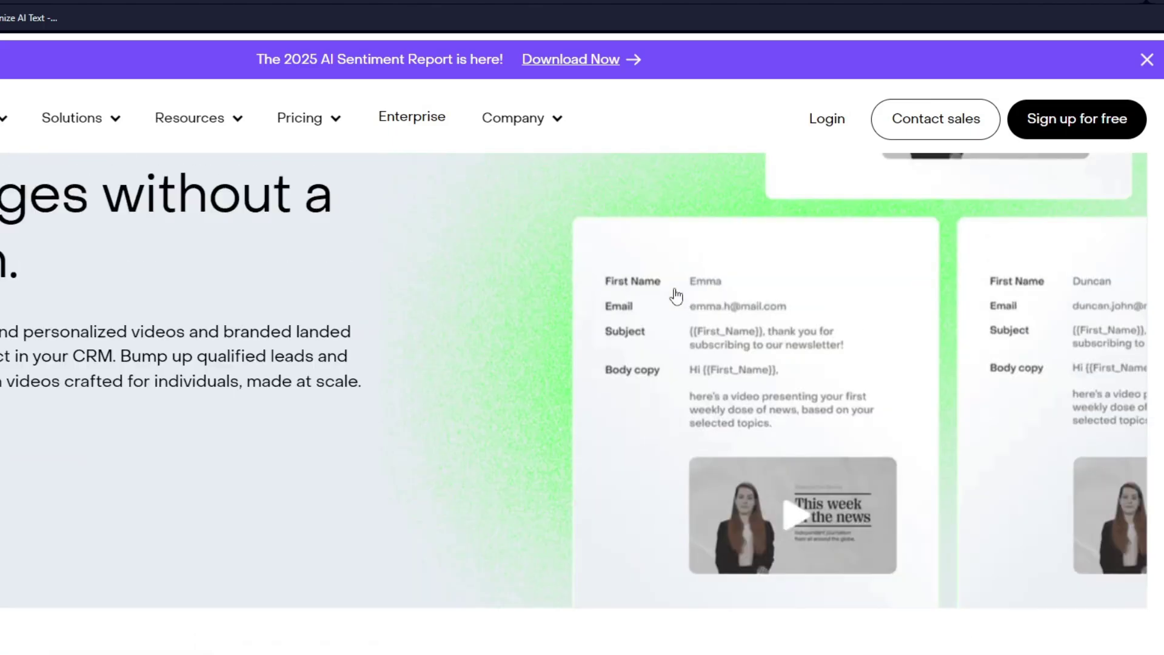
{"action": "scroll", "coordinate": [675, 290], "scroll_direction": "up", "scroll_amount": 15}
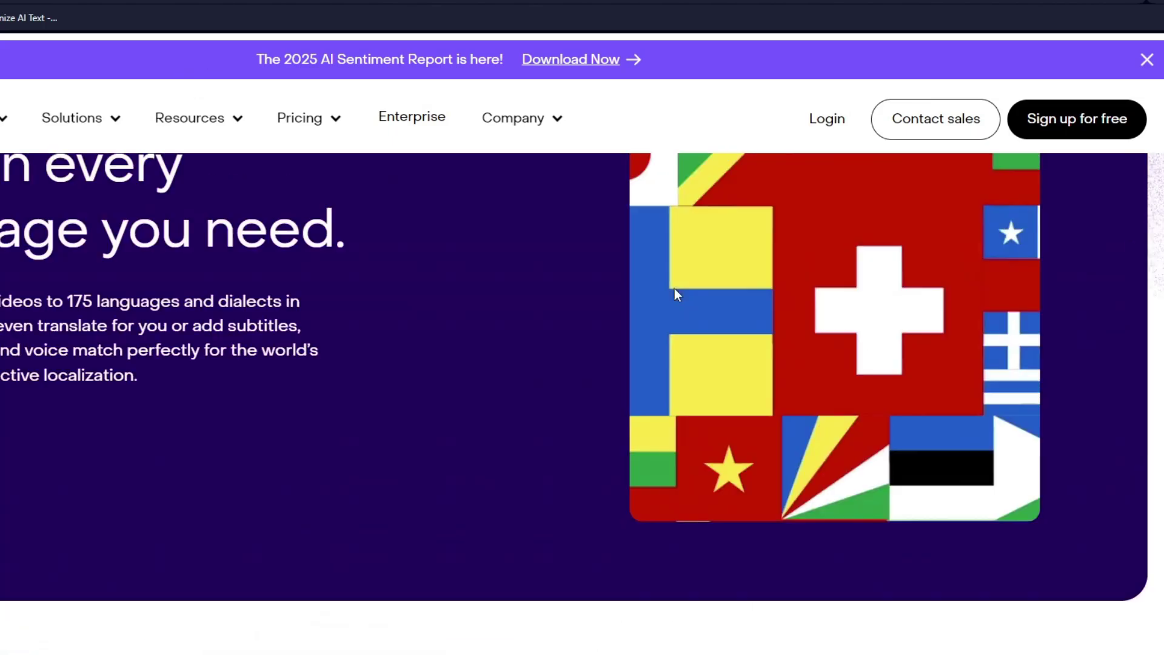
{"action": "scroll", "coordinate": [677, 295], "scroll_direction": "up", "scroll_amount": 12}
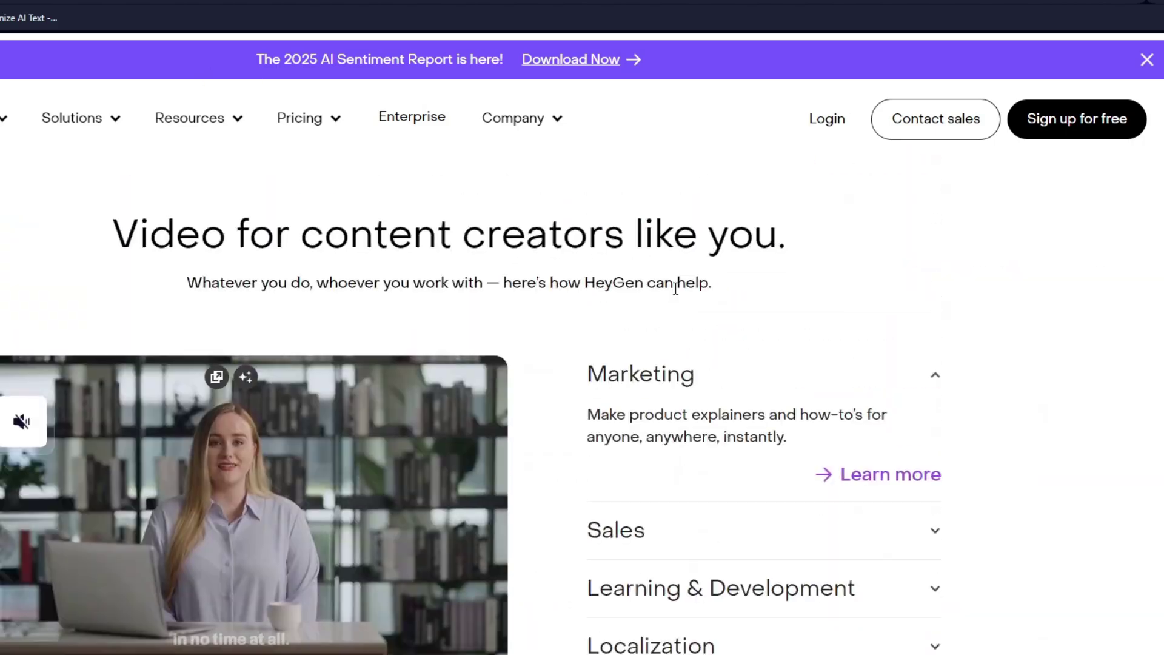
{"action": "left_click", "coordinate": [1070, 123]}
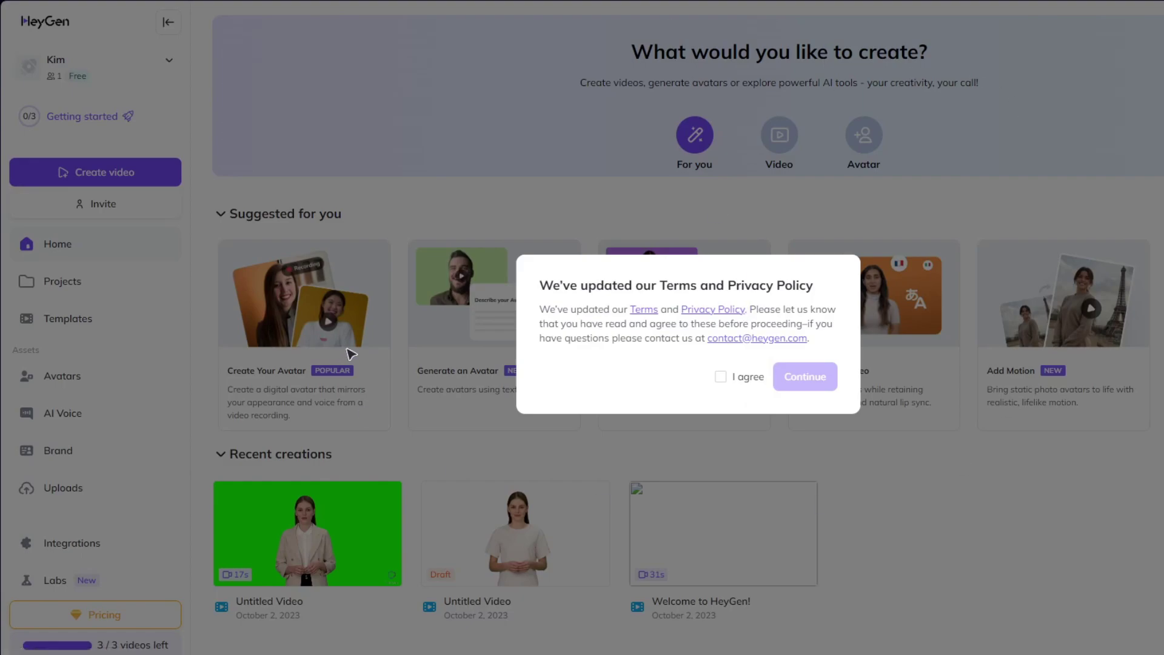
{"action": "left_click", "coordinate": [720, 377]}
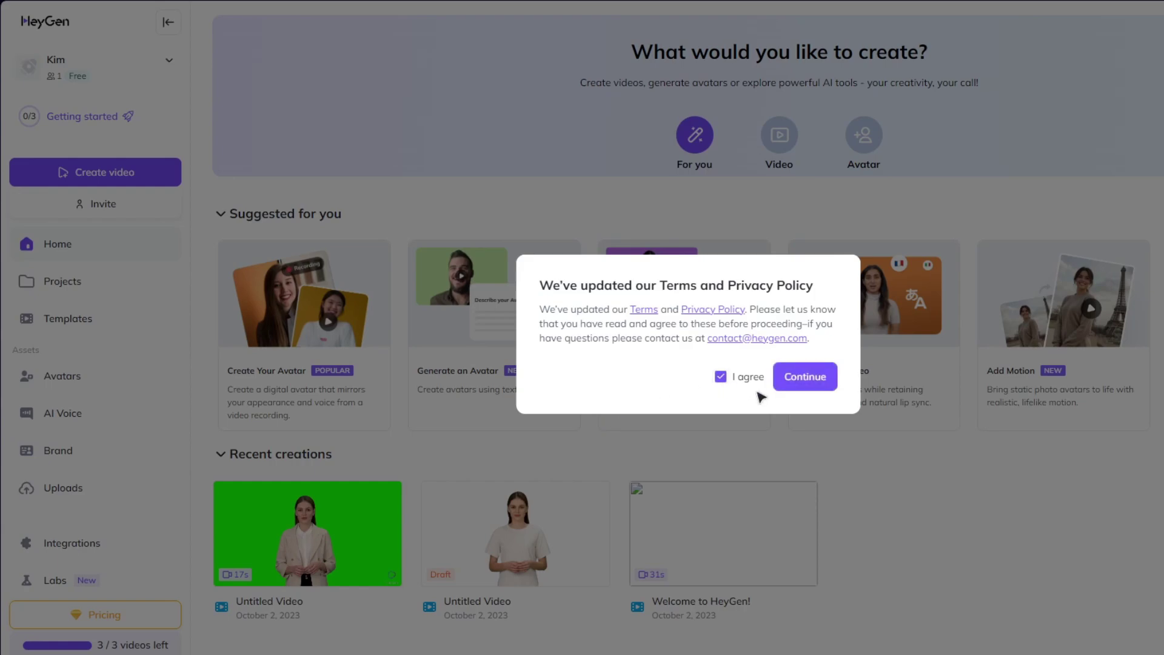
{"action": "left_click", "coordinate": [783, 380]}
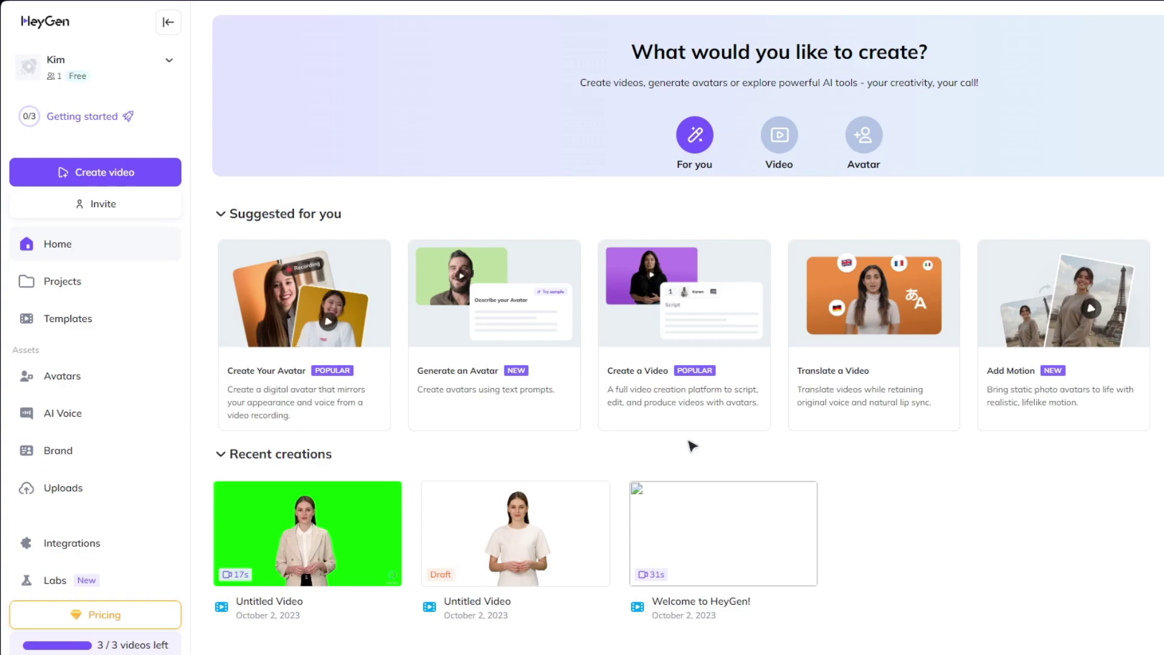
Look through the asset pages for Avatars, AI Voice, Brand and Uploads
{"action": "left_click", "coordinate": [91, 376]}
{"action": "left_click", "coordinate": [94, 424]}
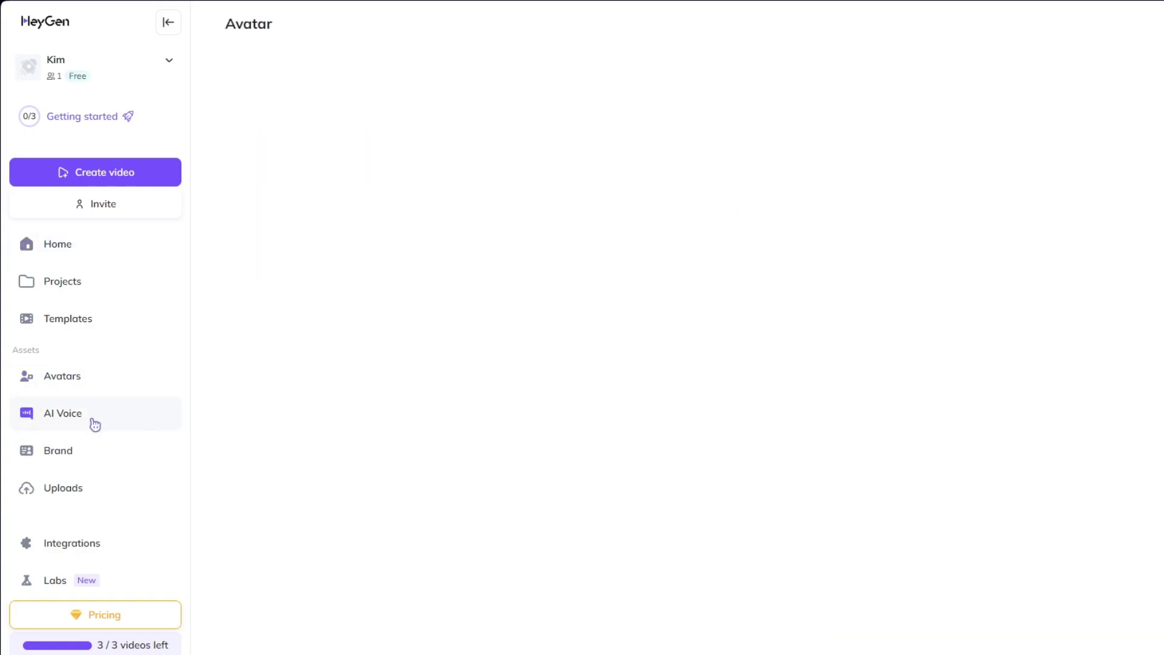
{"action": "left_click", "coordinate": [98, 460]}
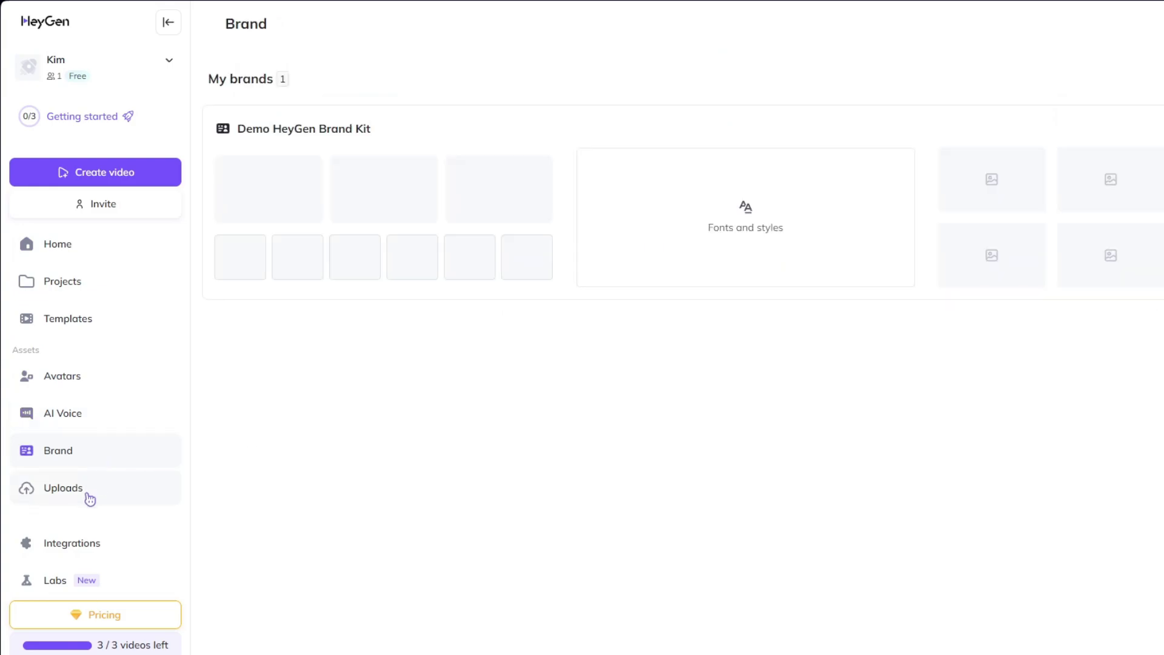
{"action": "left_click", "coordinate": [89, 499]}
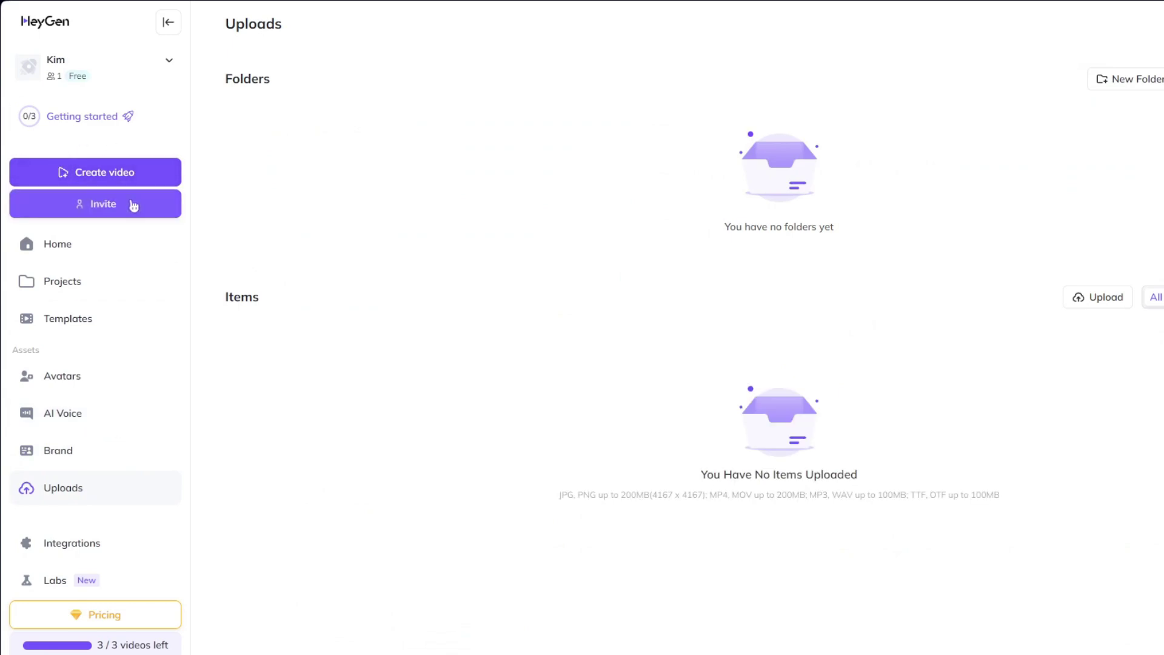
Create a new avatar video from scratch in landscape orientation
{"action": "left_click", "coordinate": [120, 177]}
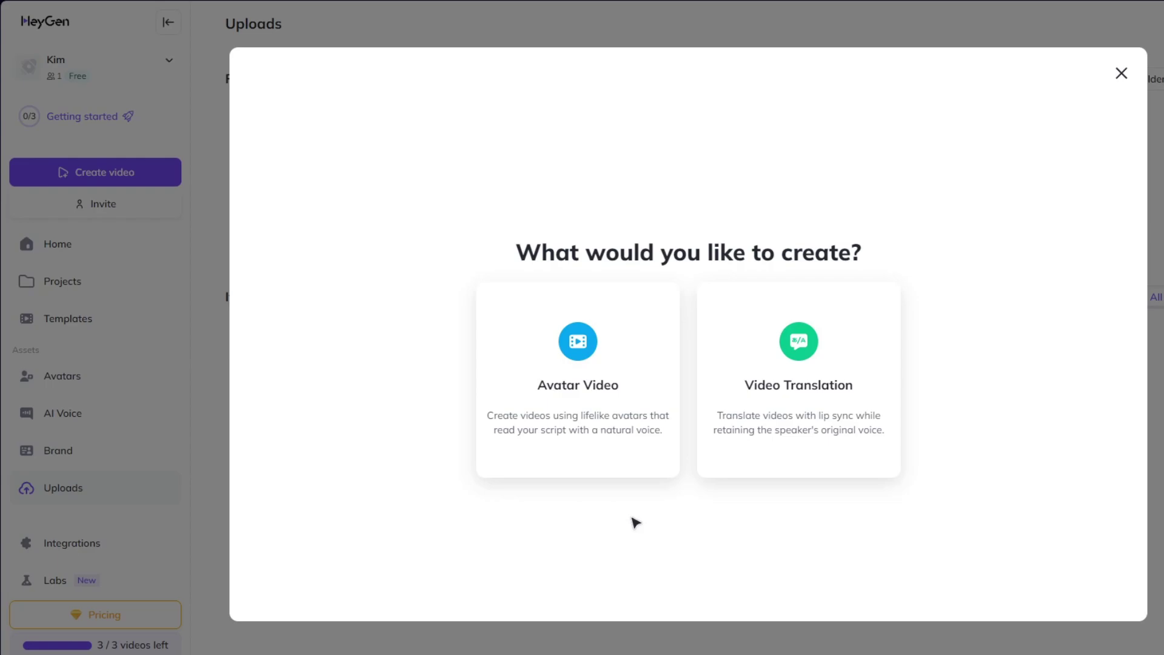
{"action": "left_click", "coordinate": [568, 427]}
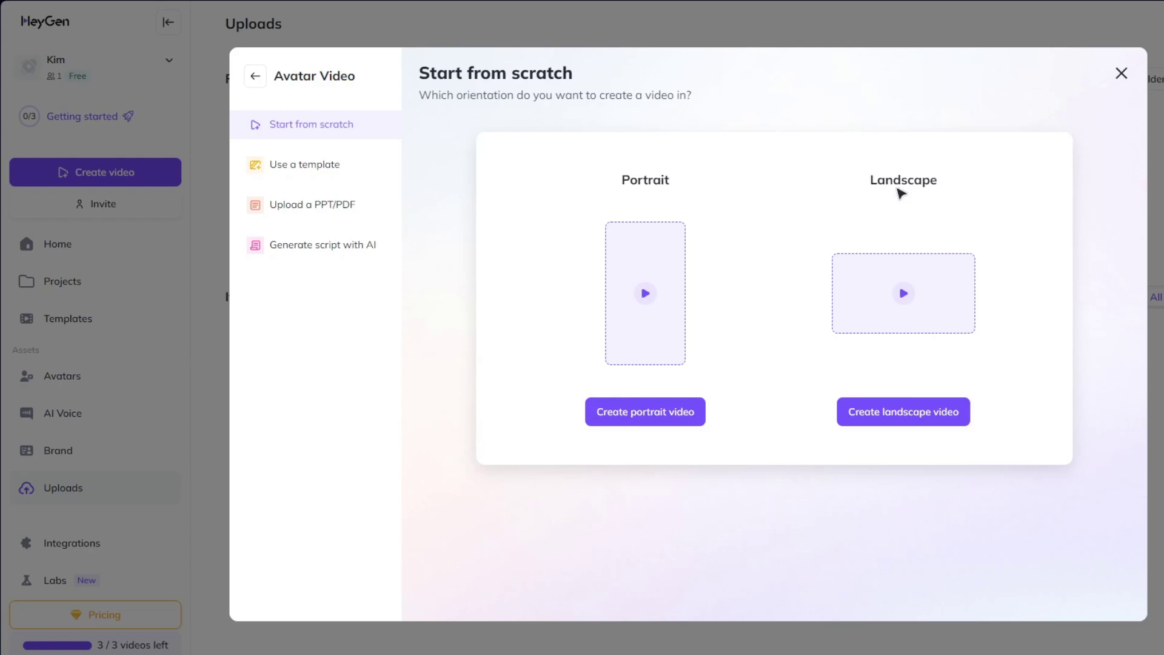
{"action": "left_click", "coordinate": [892, 418]}
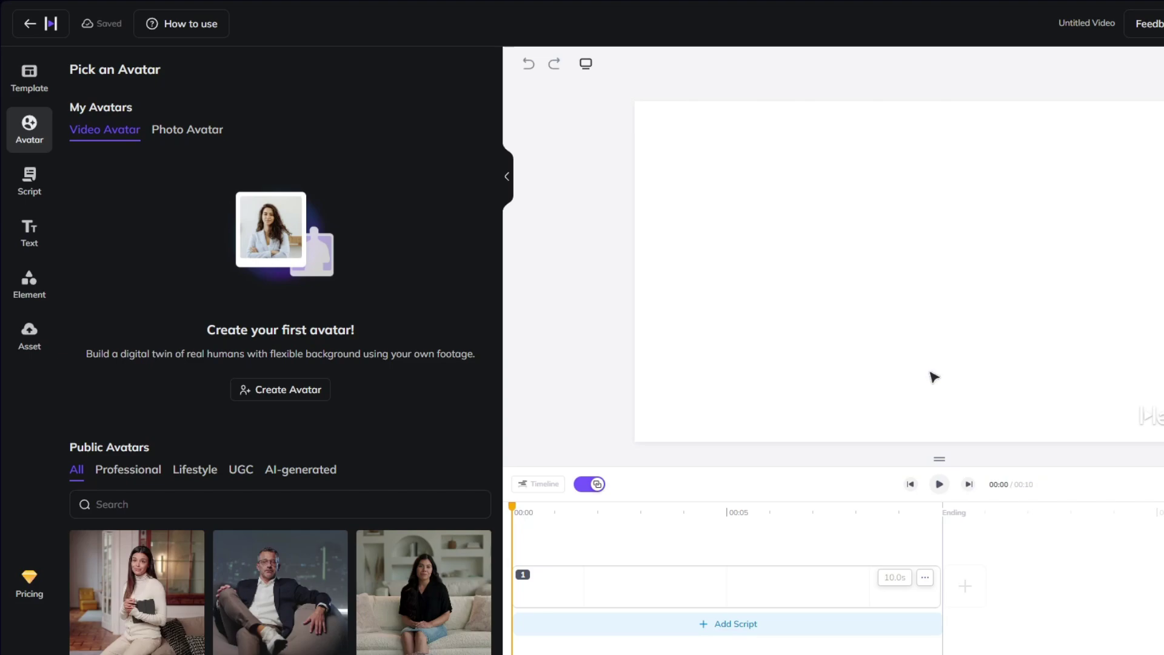
Look through the gallery of public video avatars
{"action": "scroll", "coordinate": [322, 426], "scroll_direction": "down", "scroll_amount": 7}
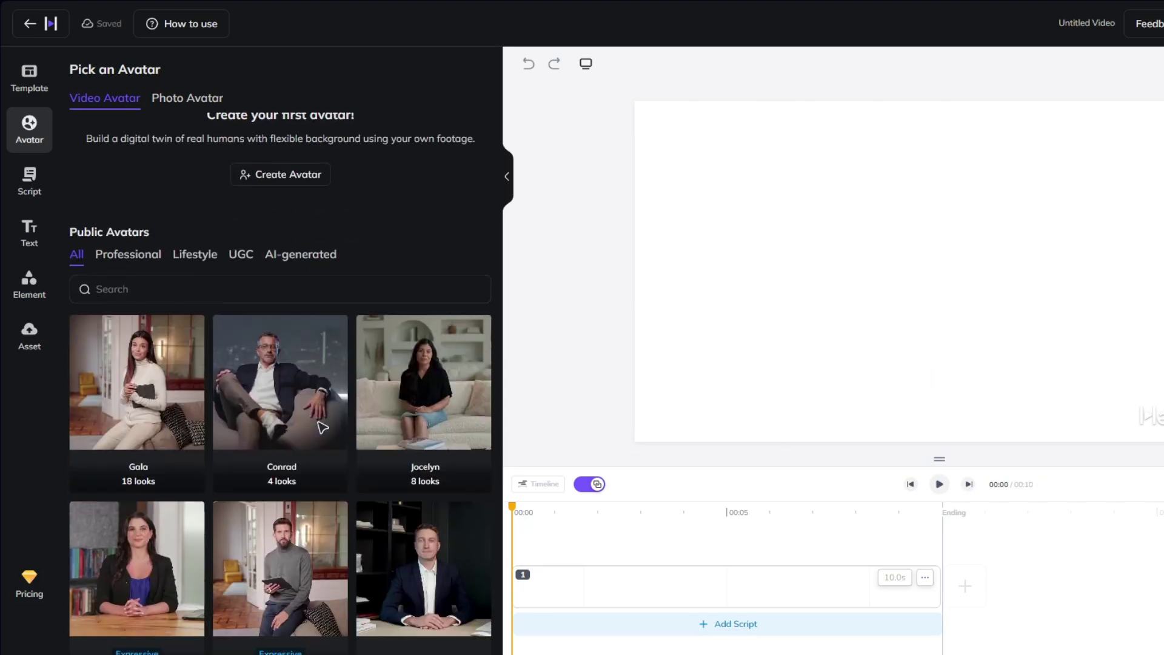
{"action": "scroll", "coordinate": [279, 363], "scroll_direction": "down", "scroll_amount": 2}
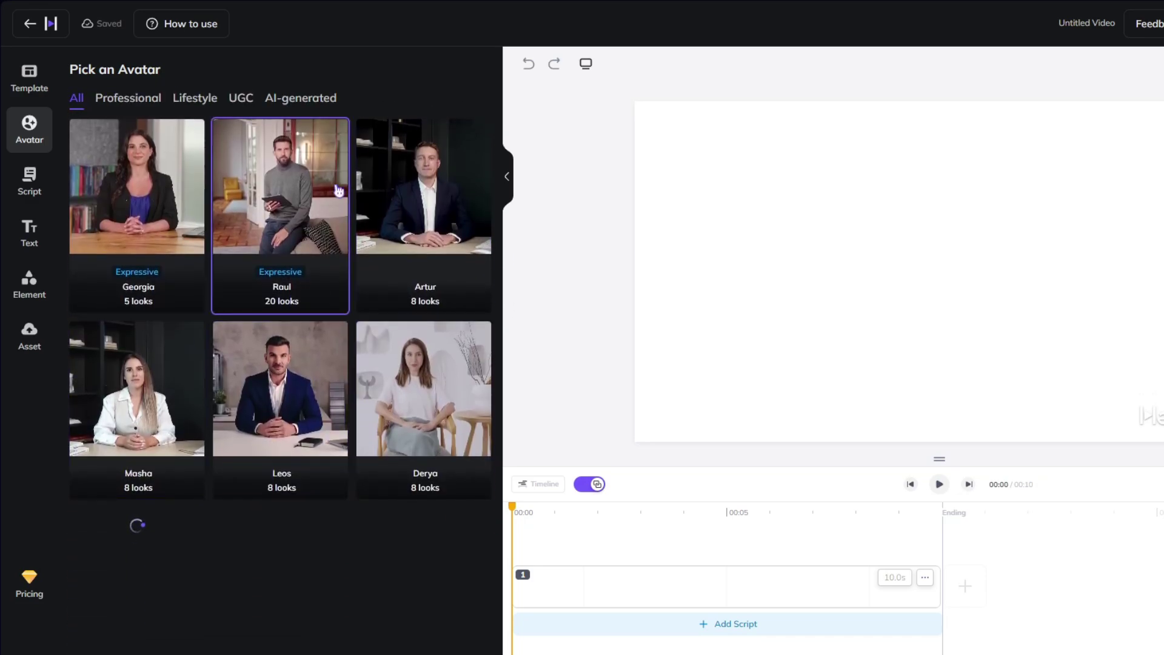
{"action": "scroll", "coordinate": [241, 447], "scroll_direction": "down", "scroll_amount": 3}
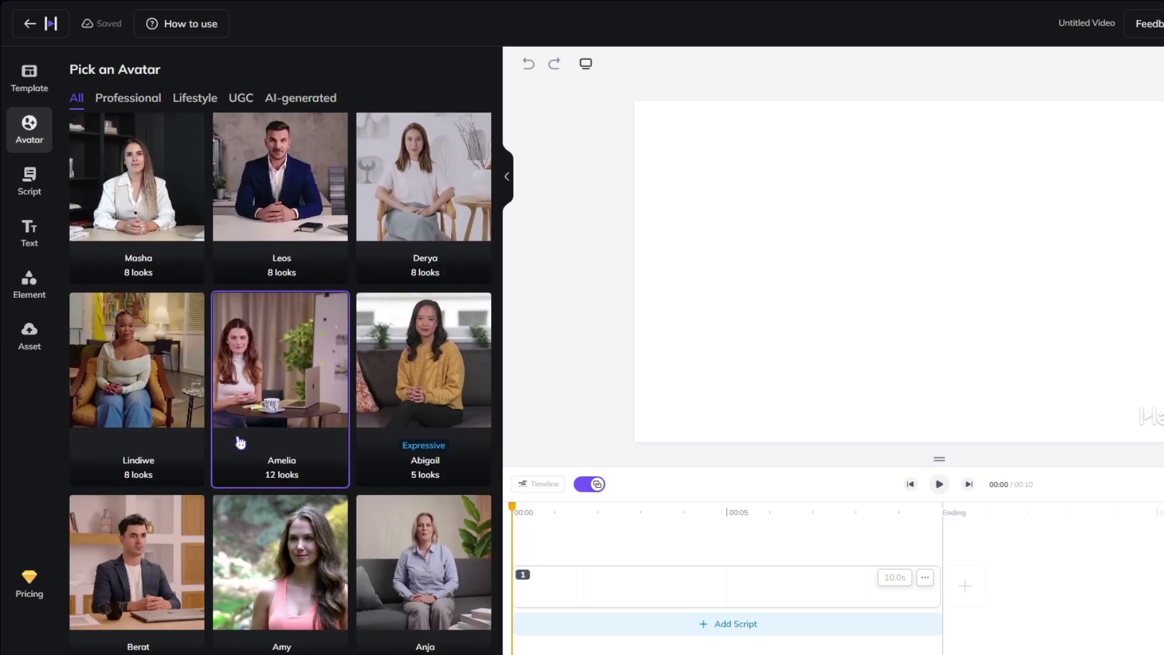
{"action": "scroll", "coordinate": [241, 447], "scroll_direction": "down", "scroll_amount": 4}
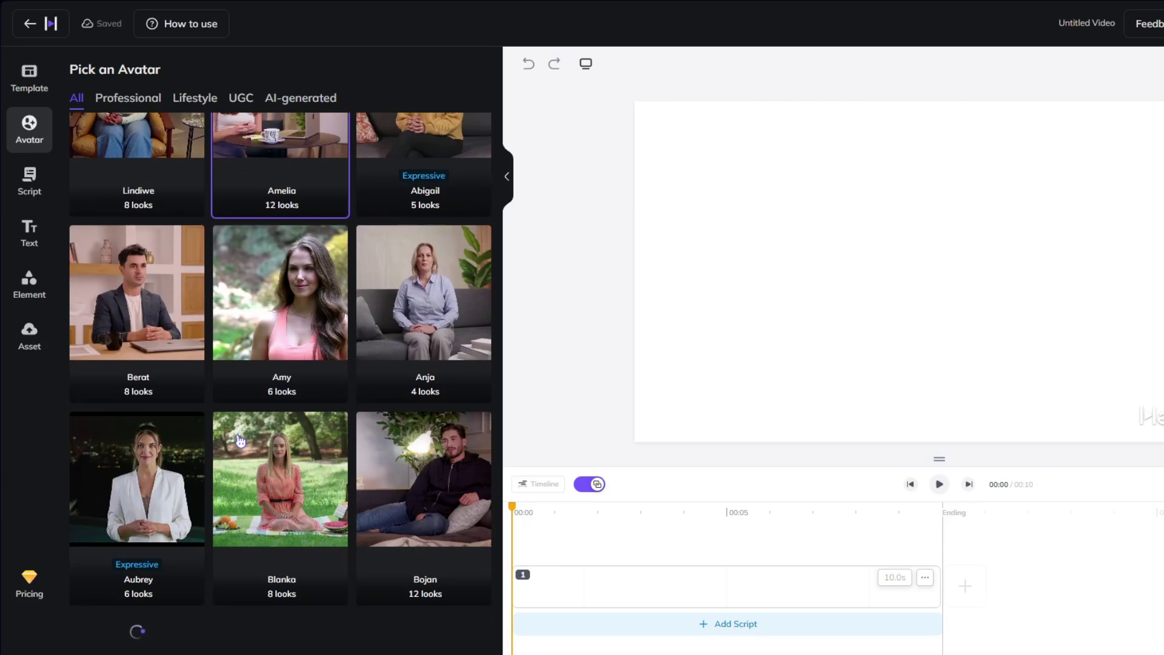
{"action": "scroll", "coordinate": [309, 456], "scroll_direction": "up", "scroll_amount": 10}
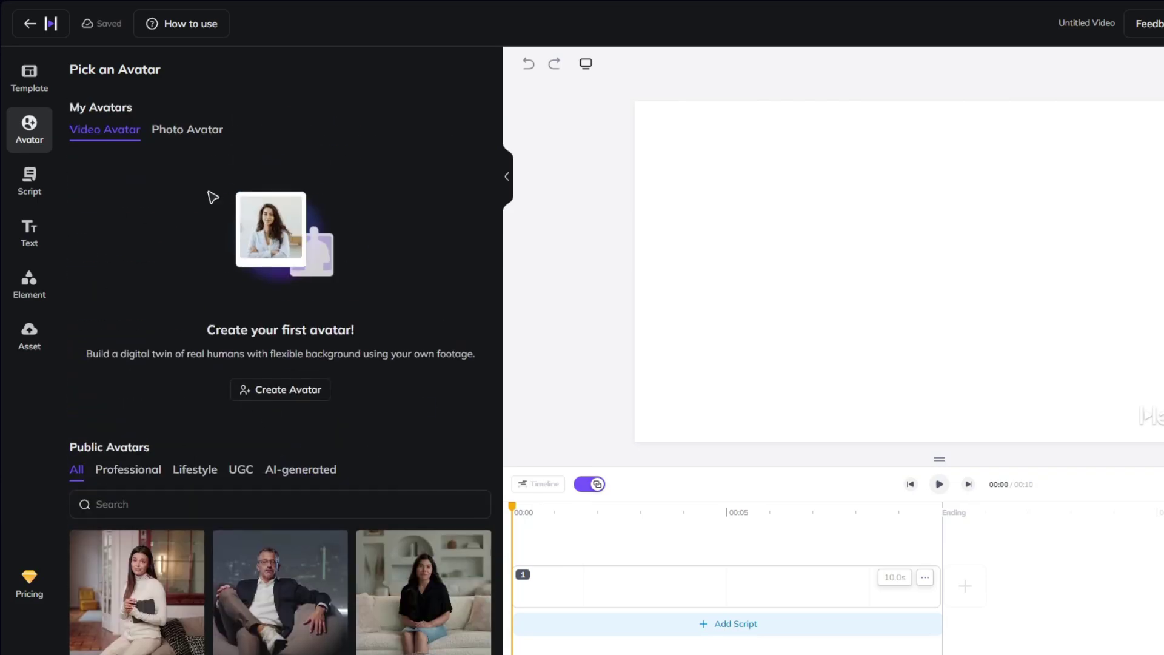
Start creating a custom avatar, compare the Still and Motion styles, and choose Still
{"action": "left_click", "coordinate": [281, 390]}
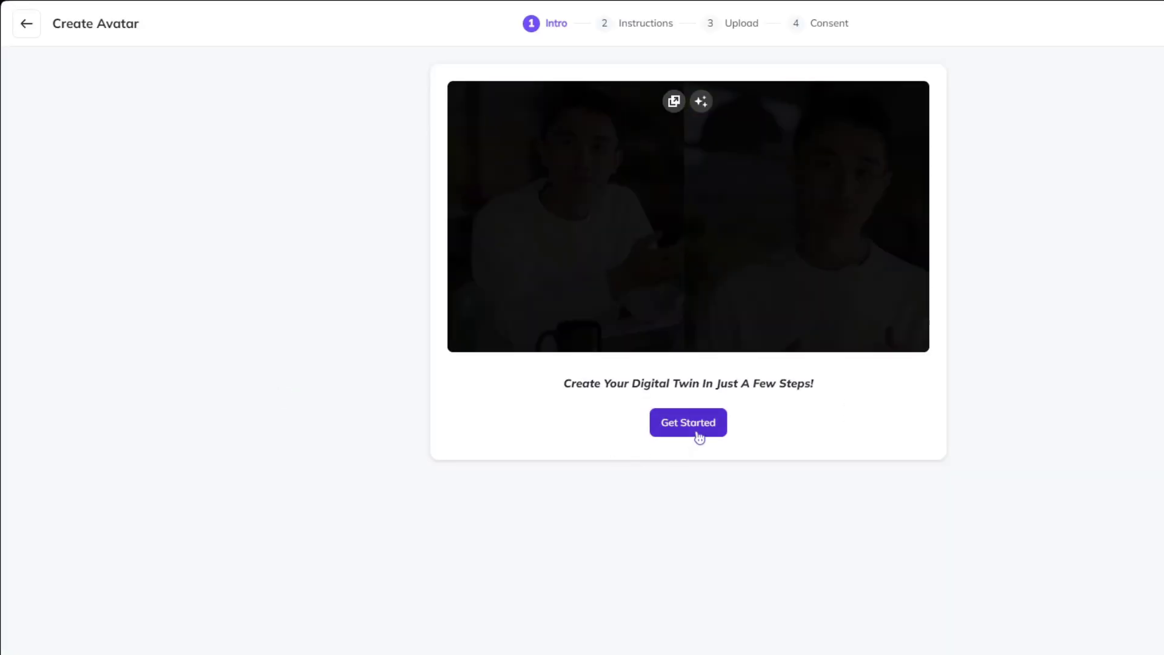
{"action": "left_click", "coordinate": [699, 435]}
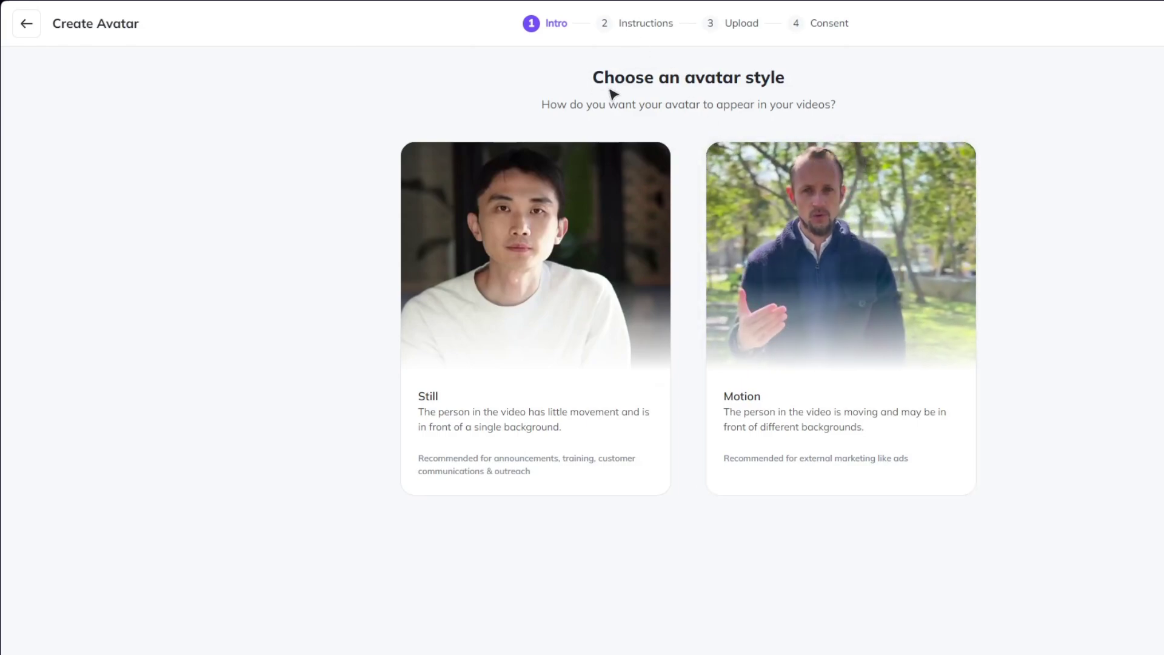
{"action": "mouse_move", "coordinate": [623, 261]}
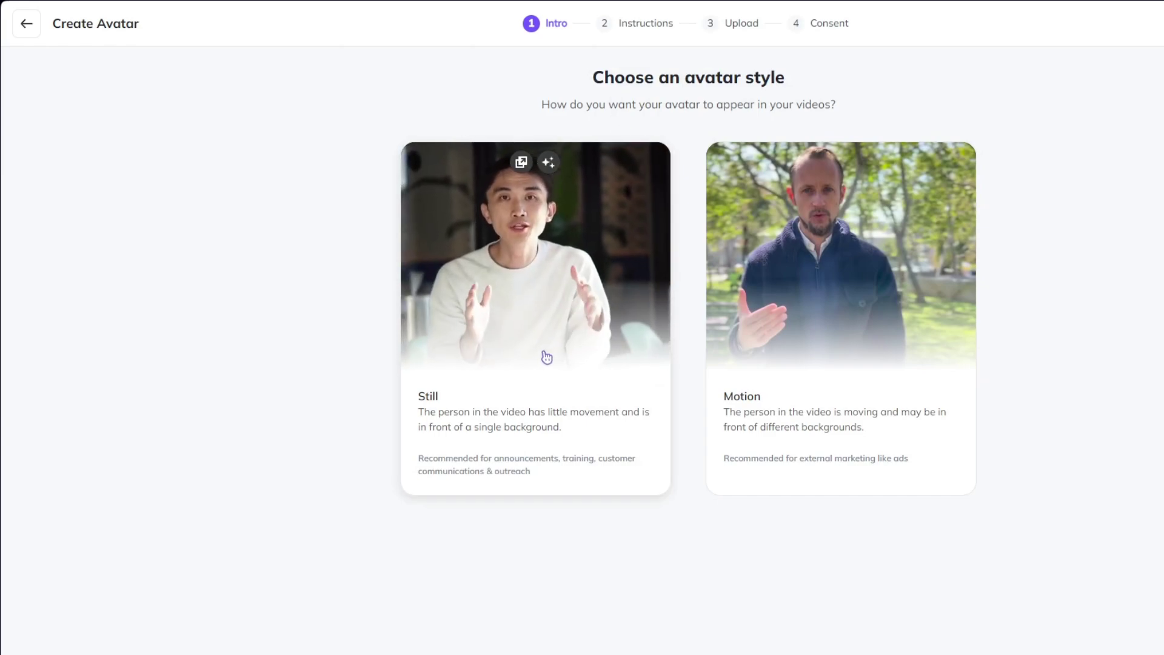
{"action": "mouse_move", "coordinate": [803, 328]}
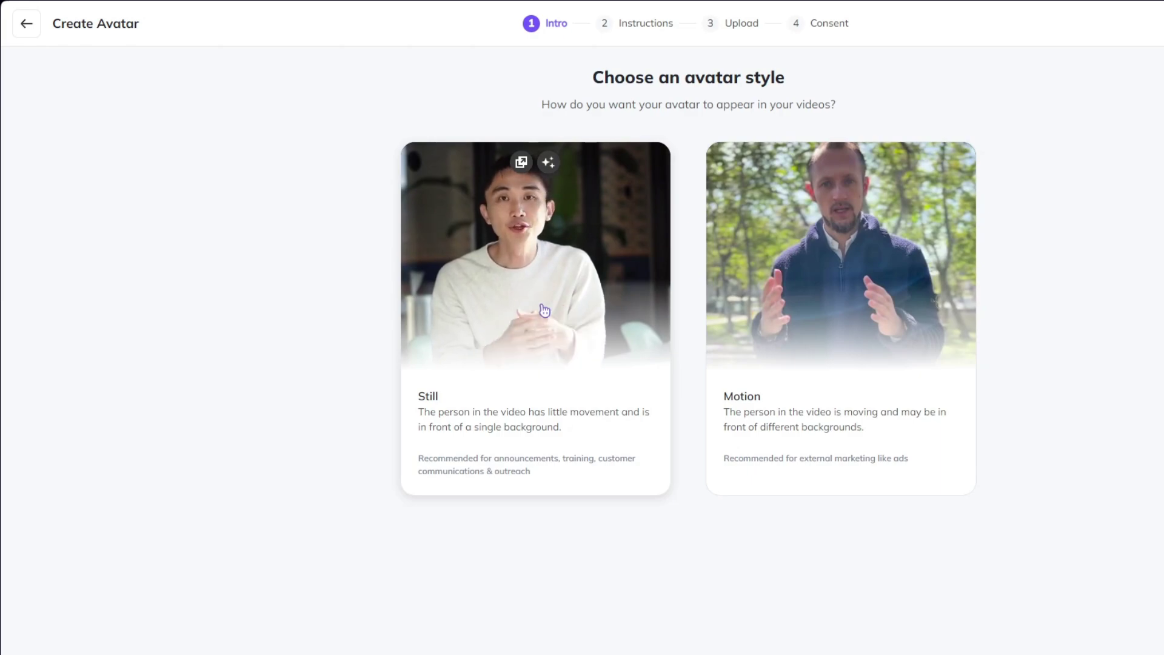
{"action": "left_click", "coordinate": [566, 337]}
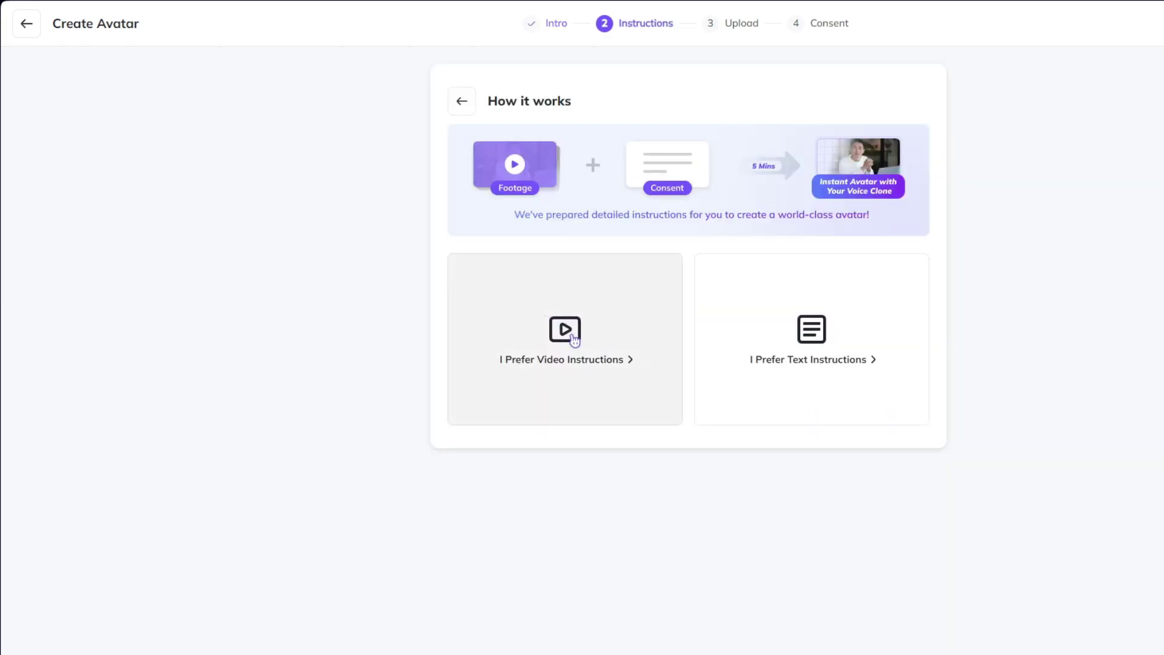
Review the video and text instructions for recording avatar footage, including the recommendations and things to avoid
{"action": "left_click", "coordinate": [575, 340]}
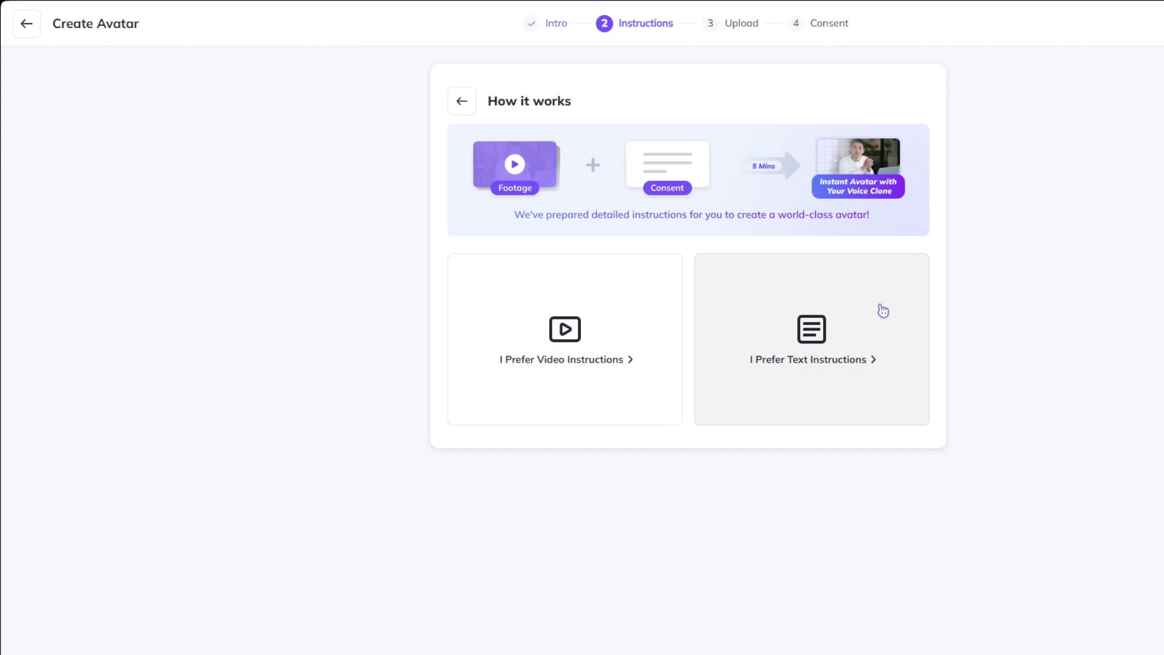
{"action": "left_click", "coordinate": [816, 352]}
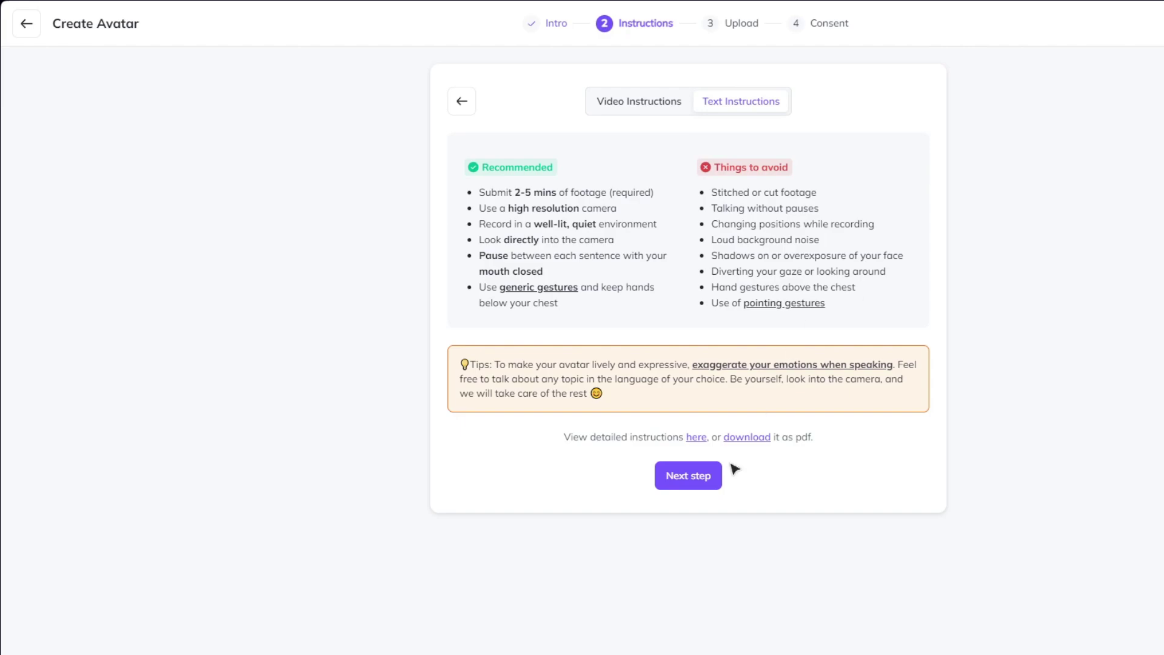
{"action": "left_click", "coordinate": [693, 482]}
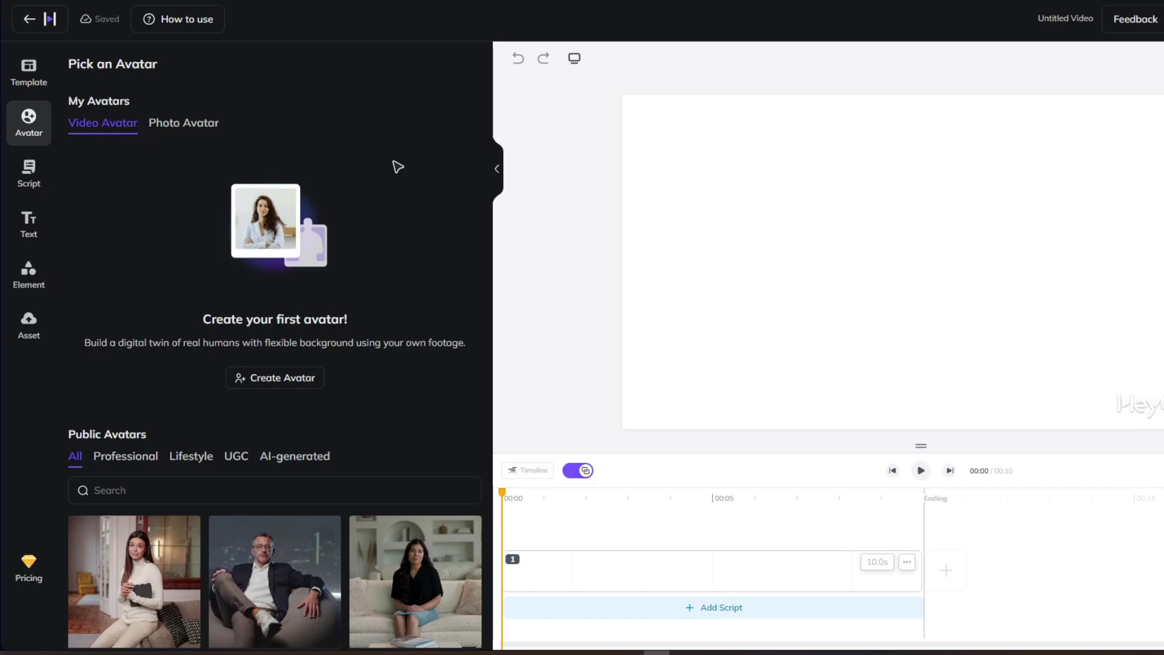
Place the public avatar look Leos Sofa Front 2 in the first scene and add a second scene with Leos Office Front 2
{"action": "scroll", "coordinate": [397, 167], "scroll_direction": "down", "scroll_amount": 3}
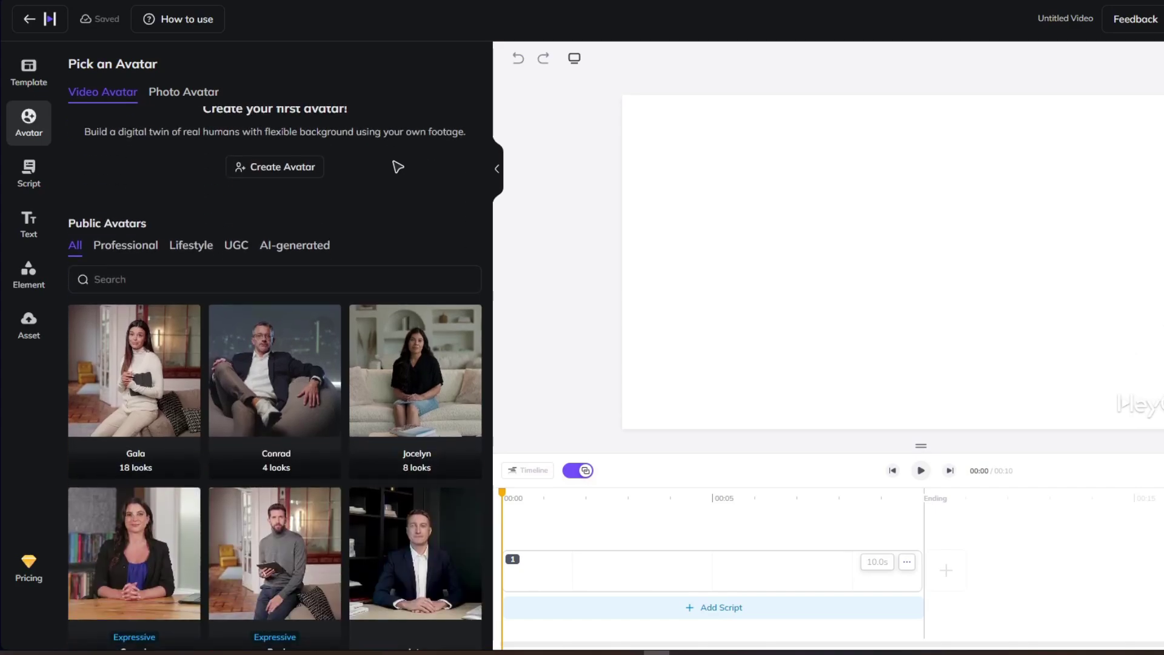
{"action": "scroll", "coordinate": [397, 167], "scroll_direction": "down", "scroll_amount": 6}
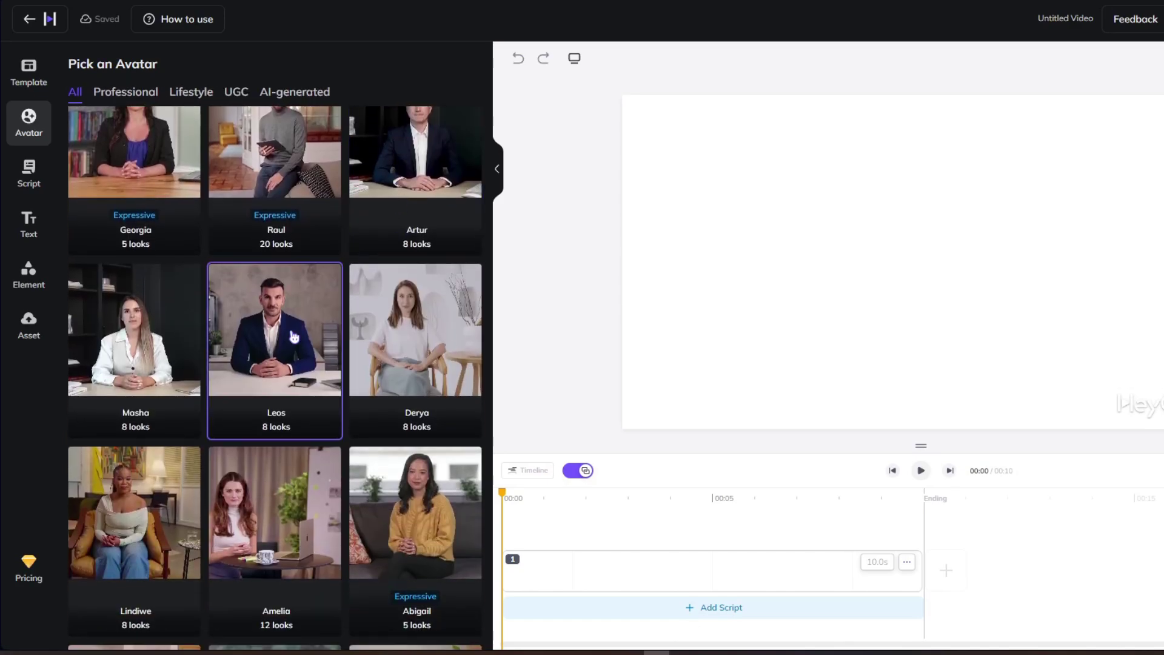
{"action": "left_click", "coordinate": [289, 338]}
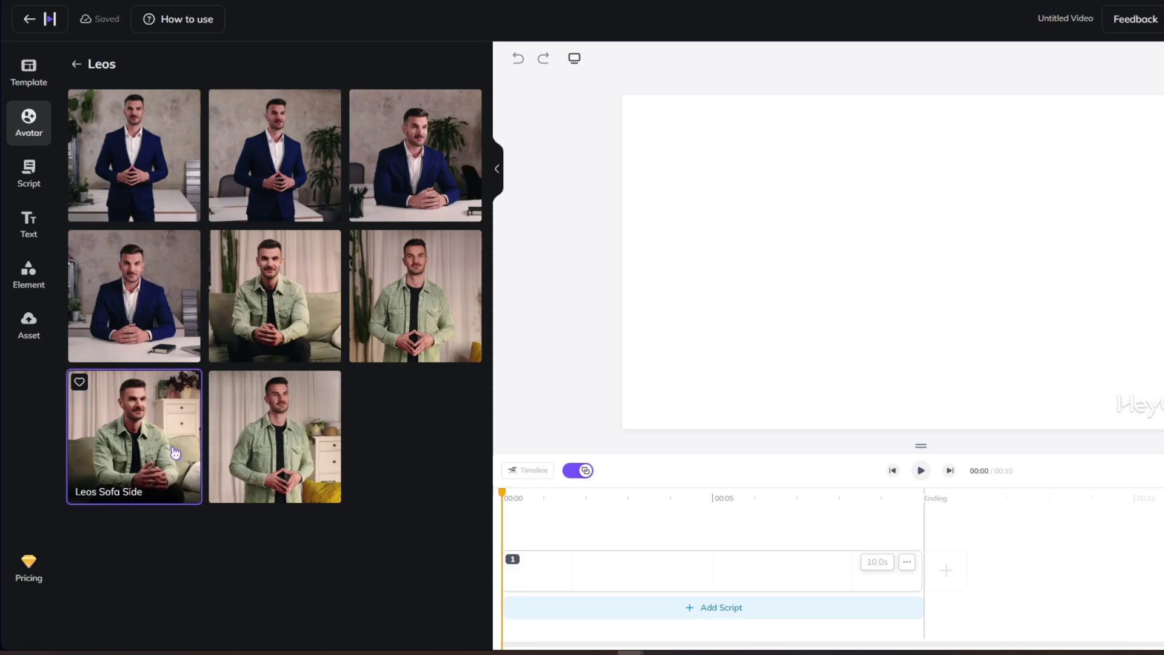
{"action": "left_click", "coordinate": [141, 439]}
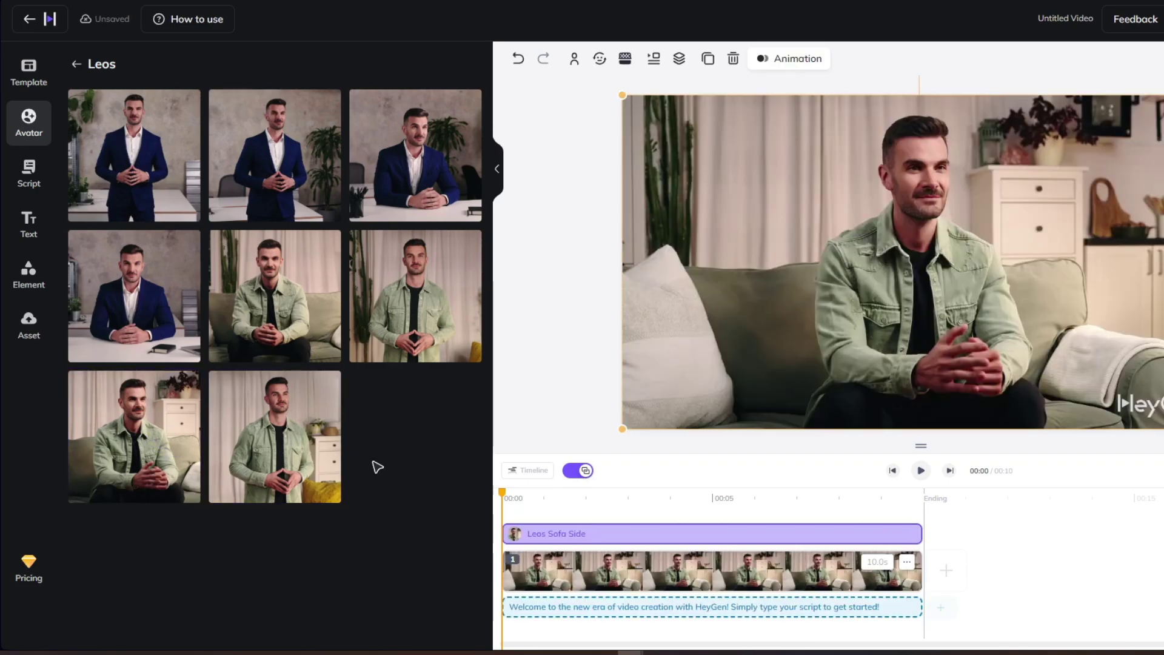
{"action": "left_click", "coordinate": [423, 298]}
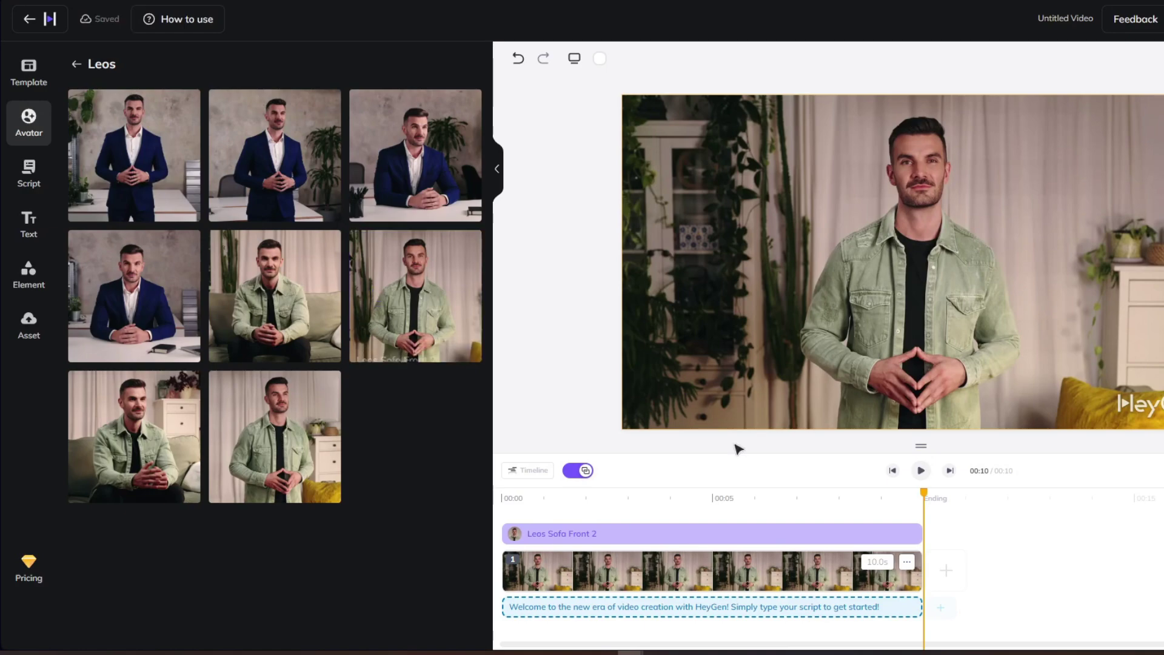
{"action": "left_click", "coordinate": [959, 573]}
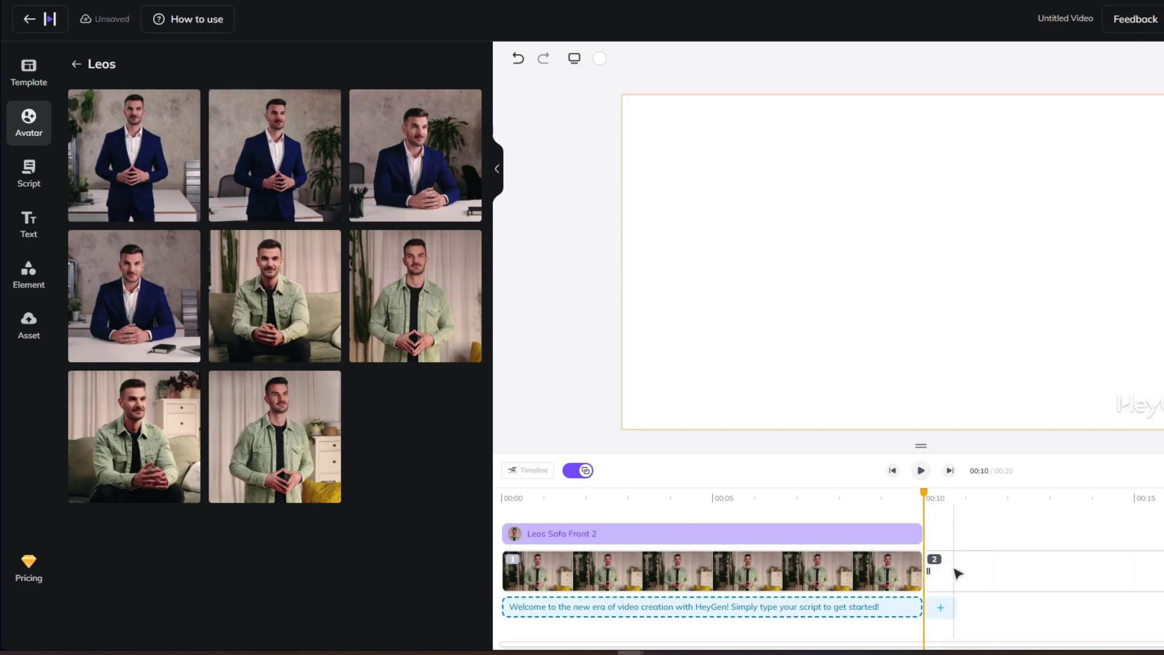
{"action": "left_click", "coordinate": [151, 184]}
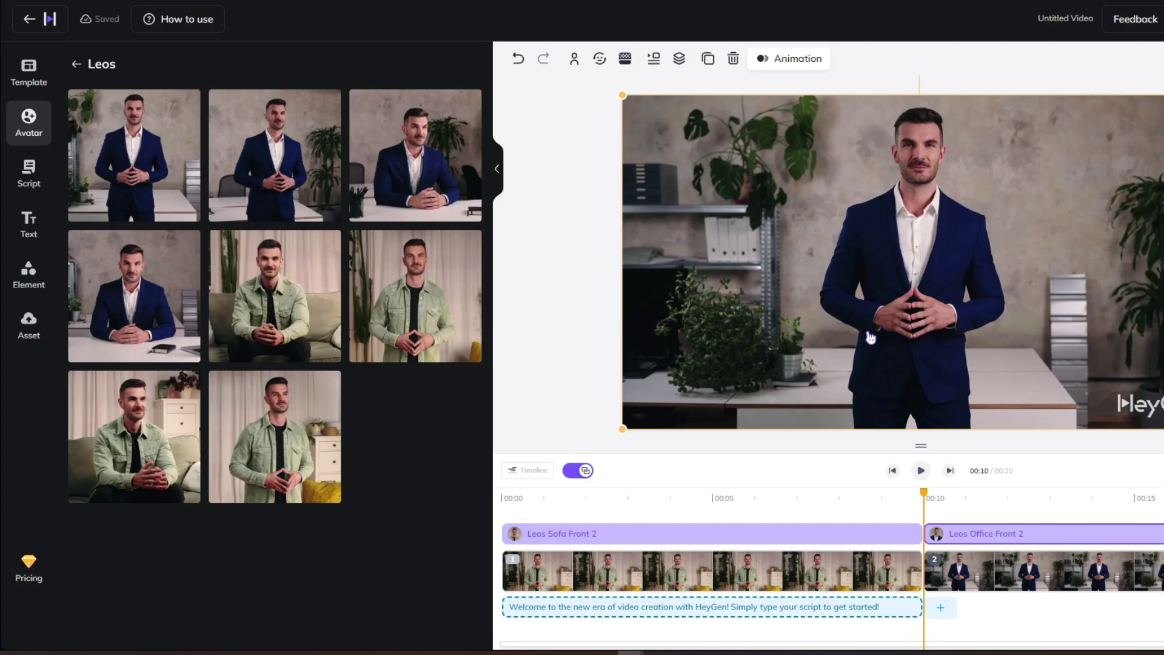
Replace the first scene's placeholder script with the text beginning "Hey there! Are you looking for a powerful tool to create AI-generated videos effortlessly?"
{"action": "left_click", "coordinate": [41, 179]}
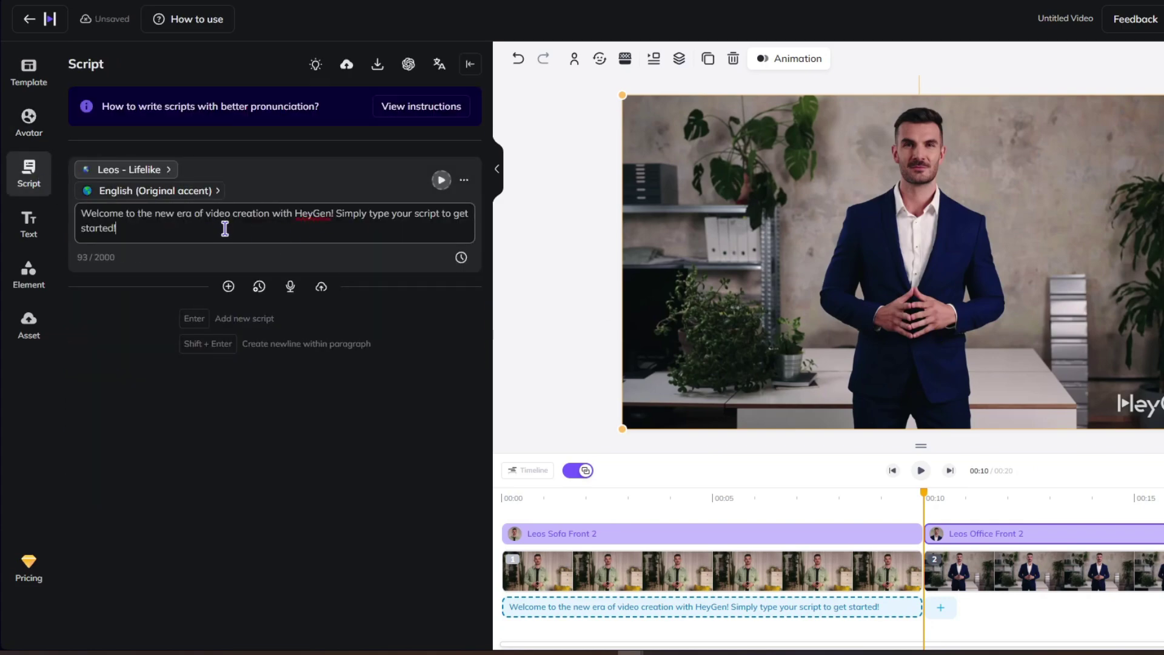
{"action": "left_click_drag", "start_coordinate": [224, 228], "coordinate": [81, 212]}
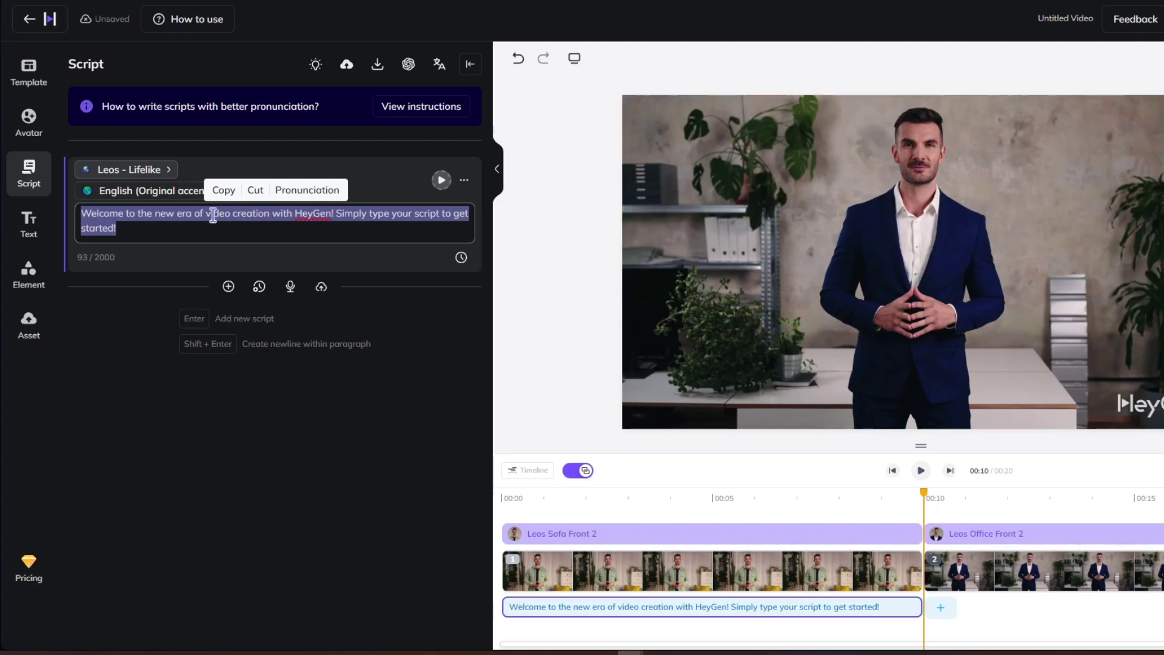
{"action": "left_click", "coordinate": [162, 226]}
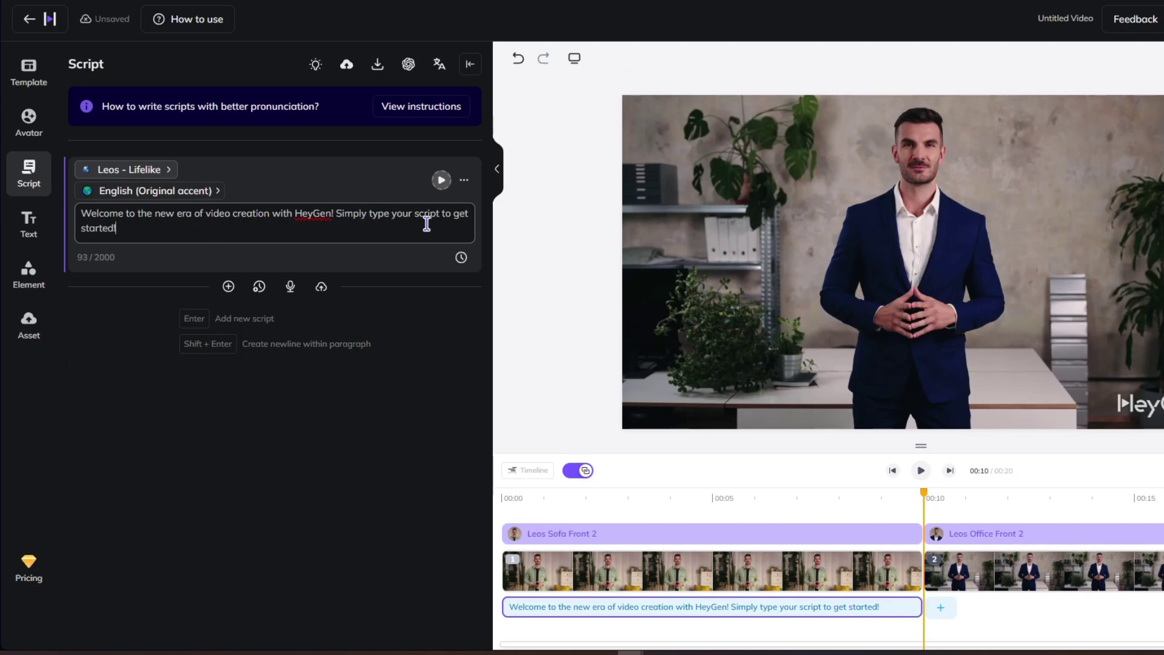
{"action": "key", "text": "ctrl+a"}
{"action": "type", "text": "\"Hey there! Are you looking for a powerful tool to create AI-generated videos effortlessly? Meet HeyGen AI, the ultimate platform for creating professional-looking videos in just minutes. Whether you’re a content creator, marketer, or business owner, HeyGen is here to revolutionize your video creation process."}
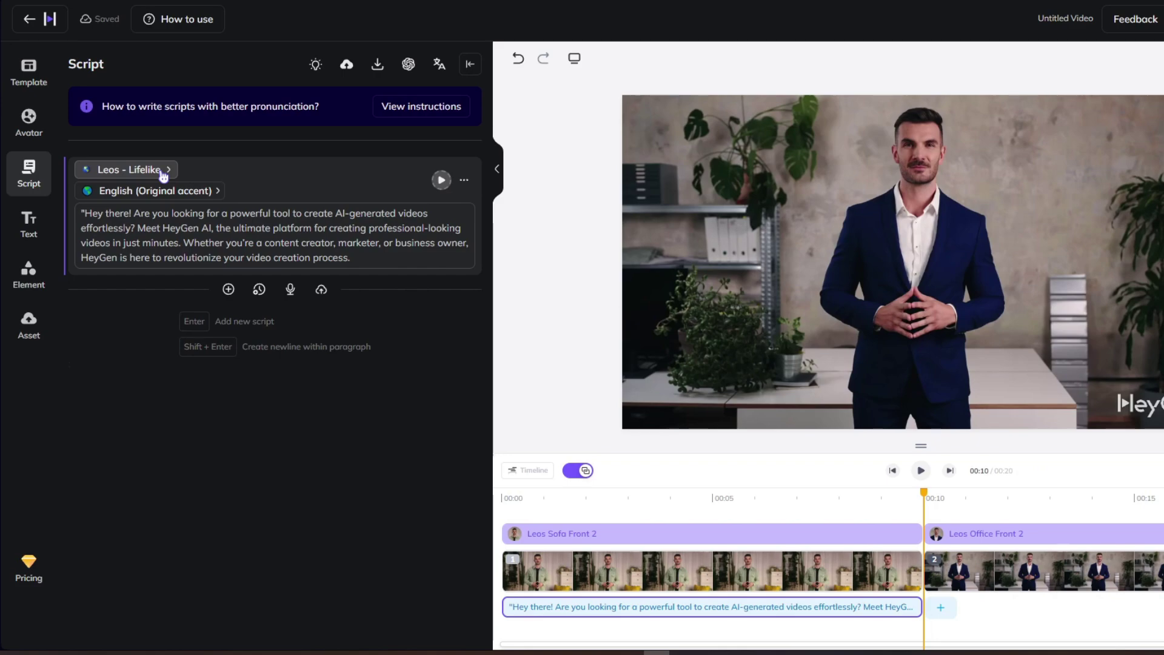
Look through the English accent options and the Leos's Voices and My Voices collections for the first script
{"action": "left_click", "coordinate": [185, 195]}
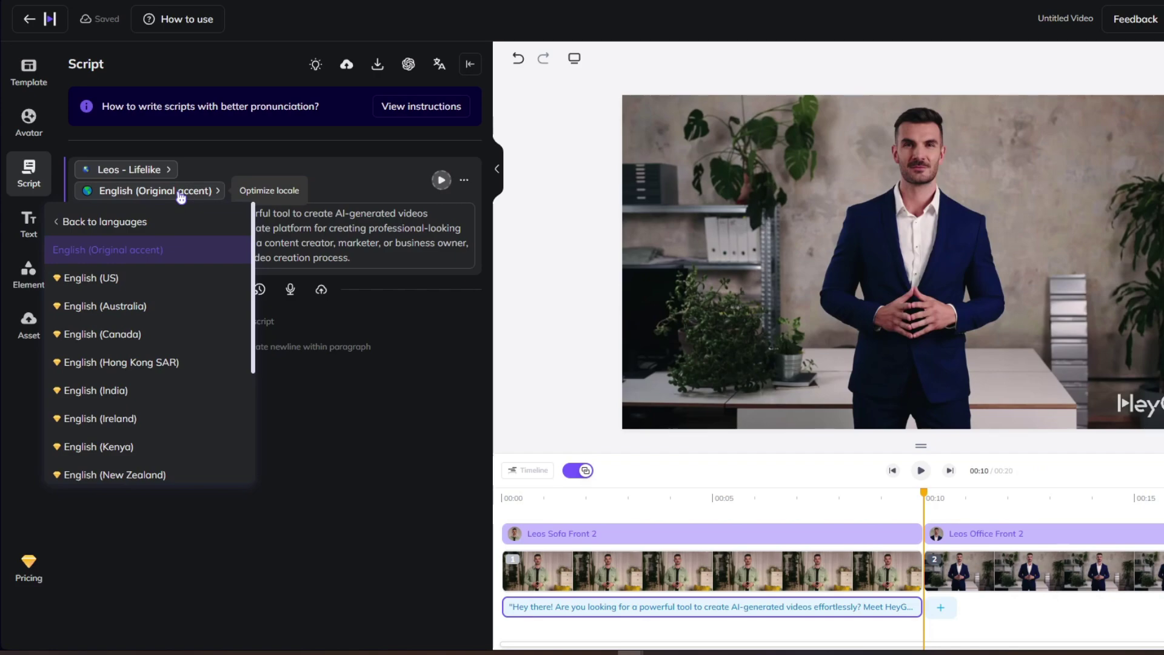
{"action": "left_click", "coordinate": [152, 174]}
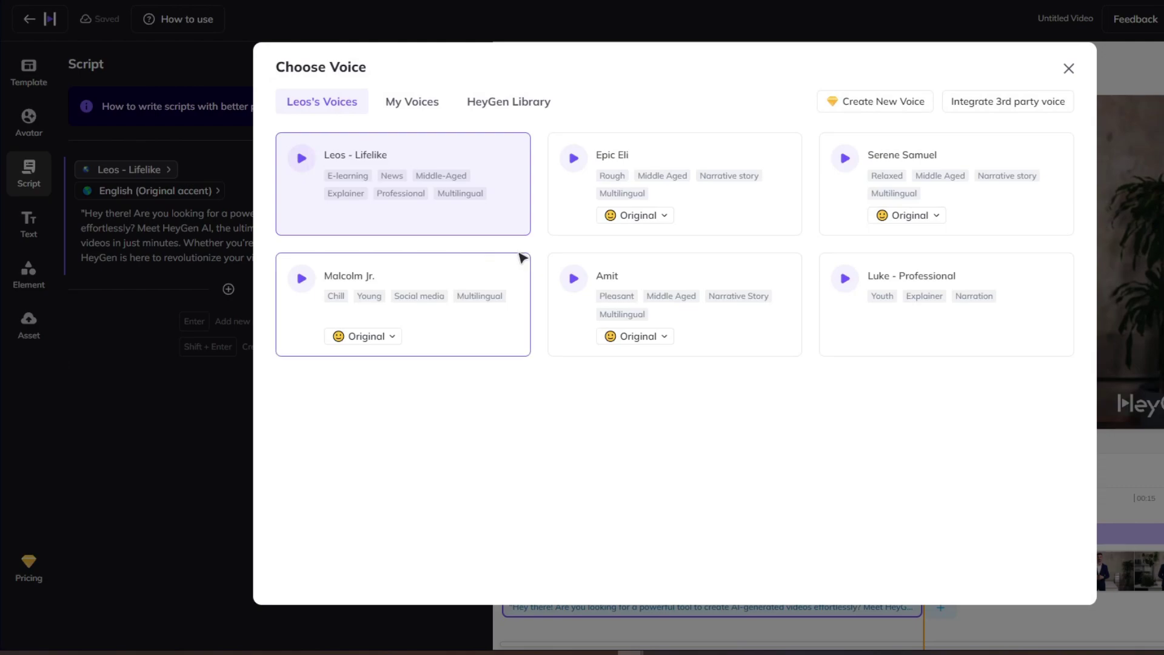
{"action": "left_click", "coordinate": [430, 104]}
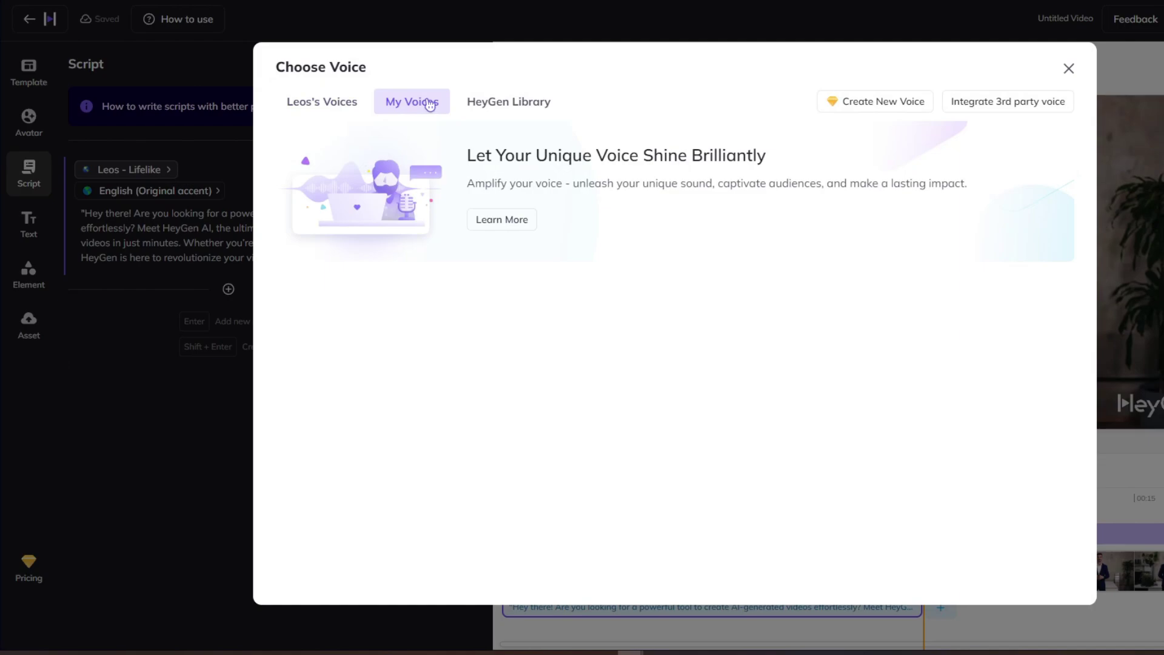
{"action": "left_click", "coordinate": [351, 104]}
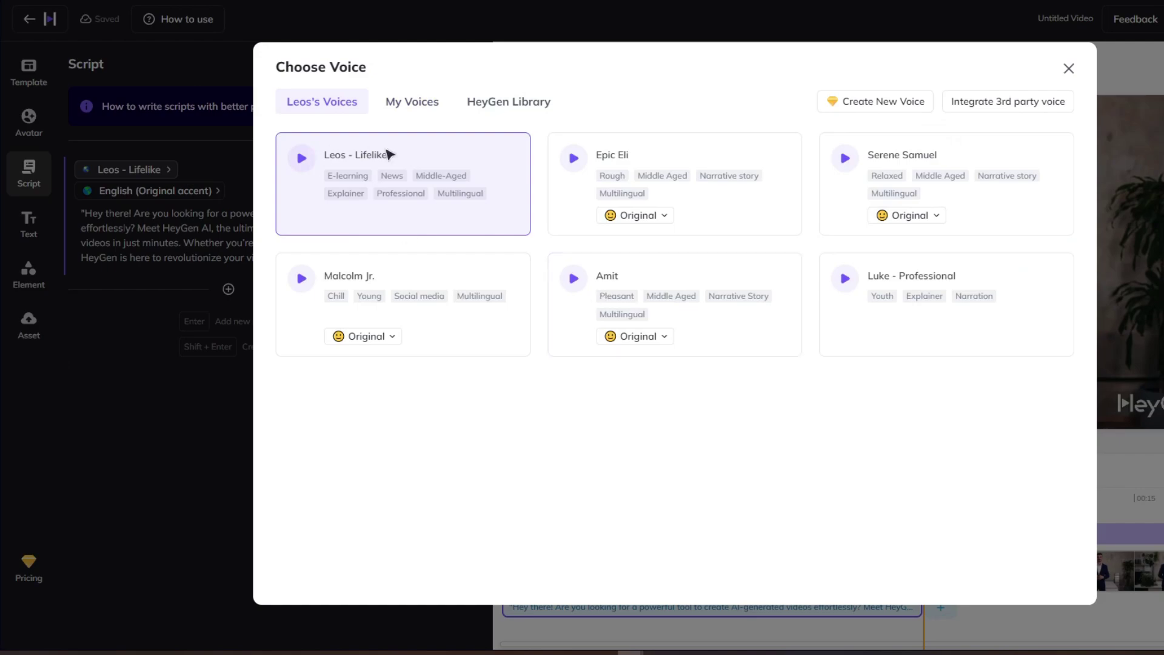
{"action": "left_click", "coordinate": [208, 345]}
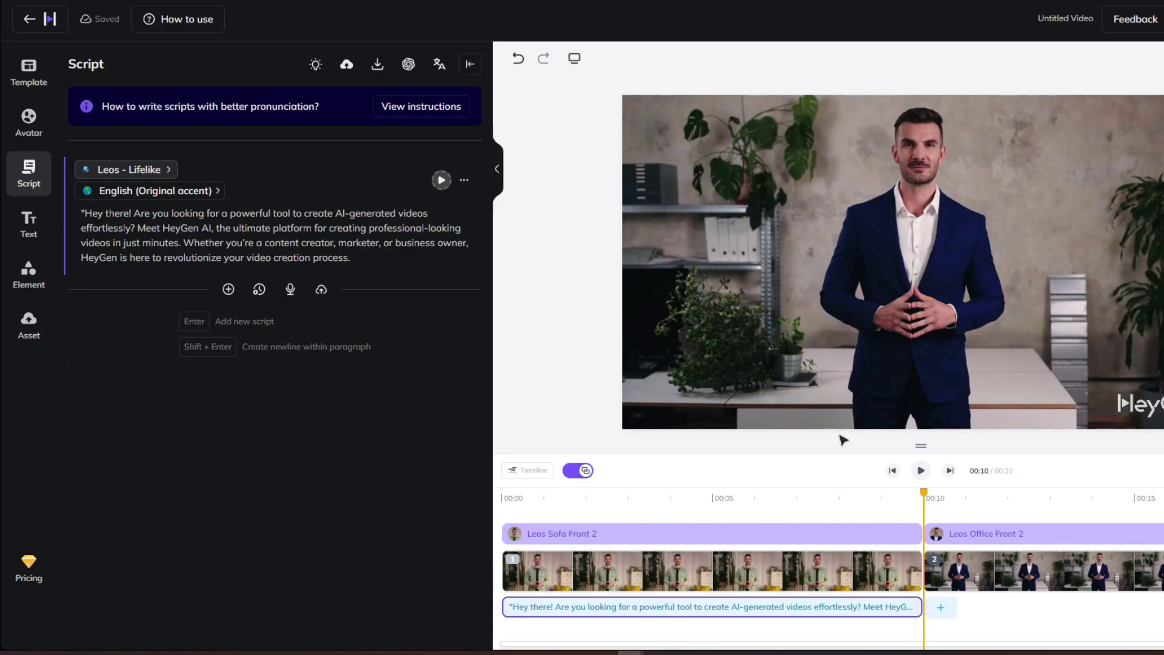
Add a script to the second scene beginning "In this tutorial, I'll guide you through everything you need to know about HeyGen AI"
{"action": "left_click", "coordinate": [944, 611]}
{"action": "left_click", "coordinate": [943, 607]}
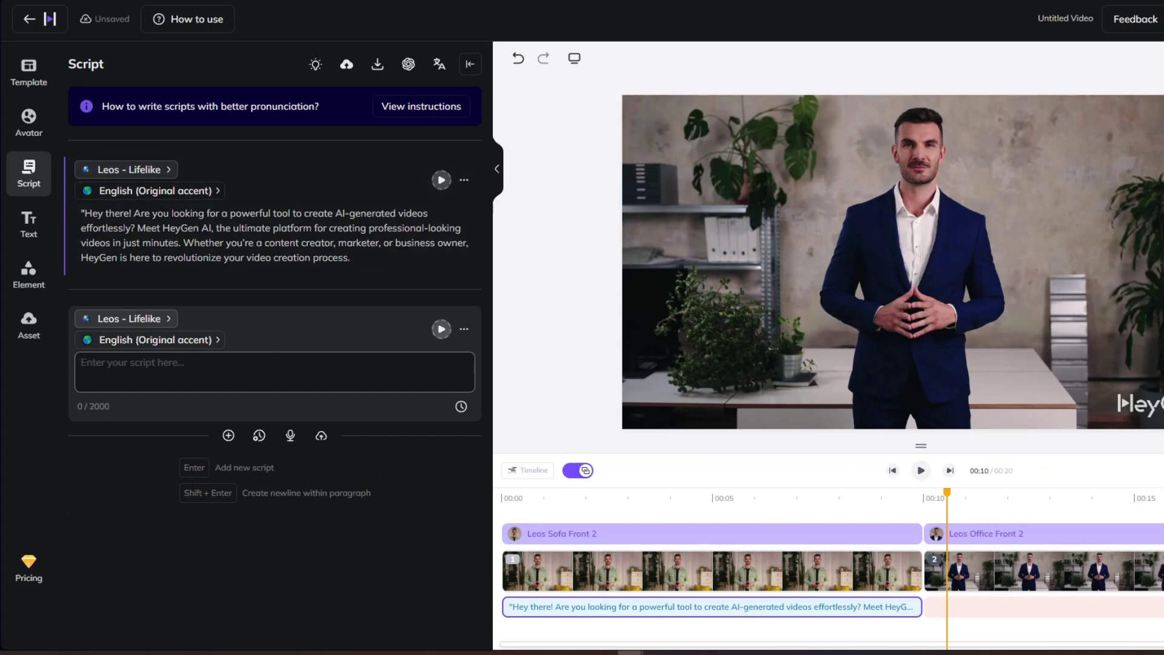
{"action": "key", "text": "Return"}
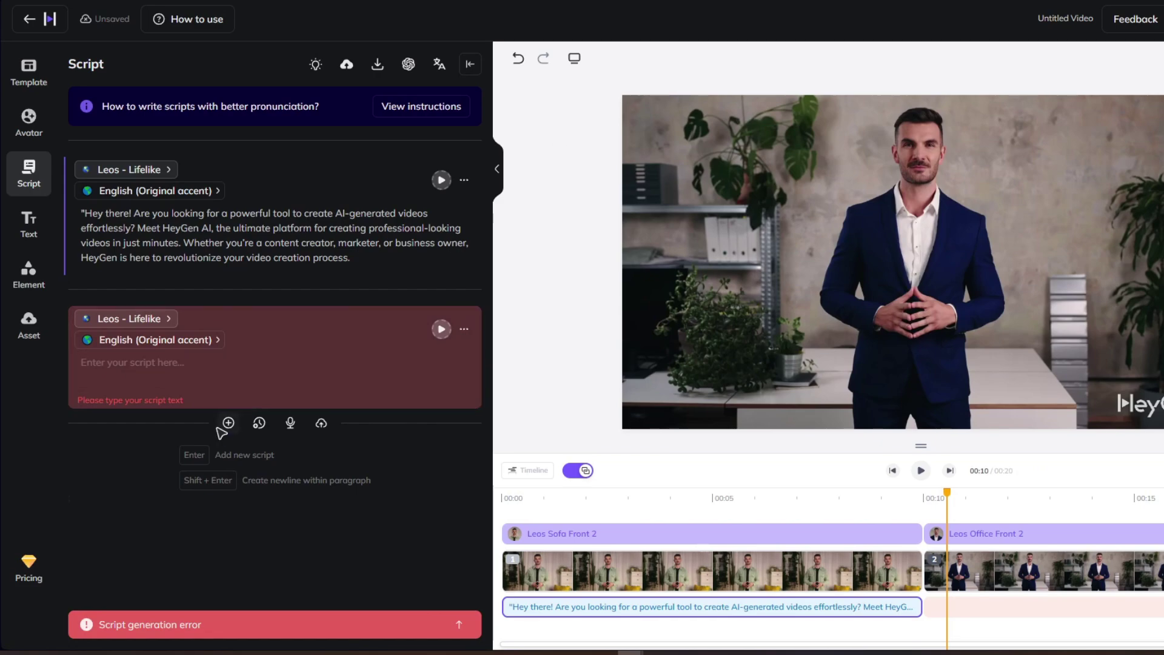
{"action": "left_click", "coordinate": [206, 367]}
{"action": "type", "text": "In this tutorial, I’ll guide you through everything you need to know about HeyGen AI—how to create stunning videos, customize them, and maximize their potential for your needs. Let’s jump right in!\""}
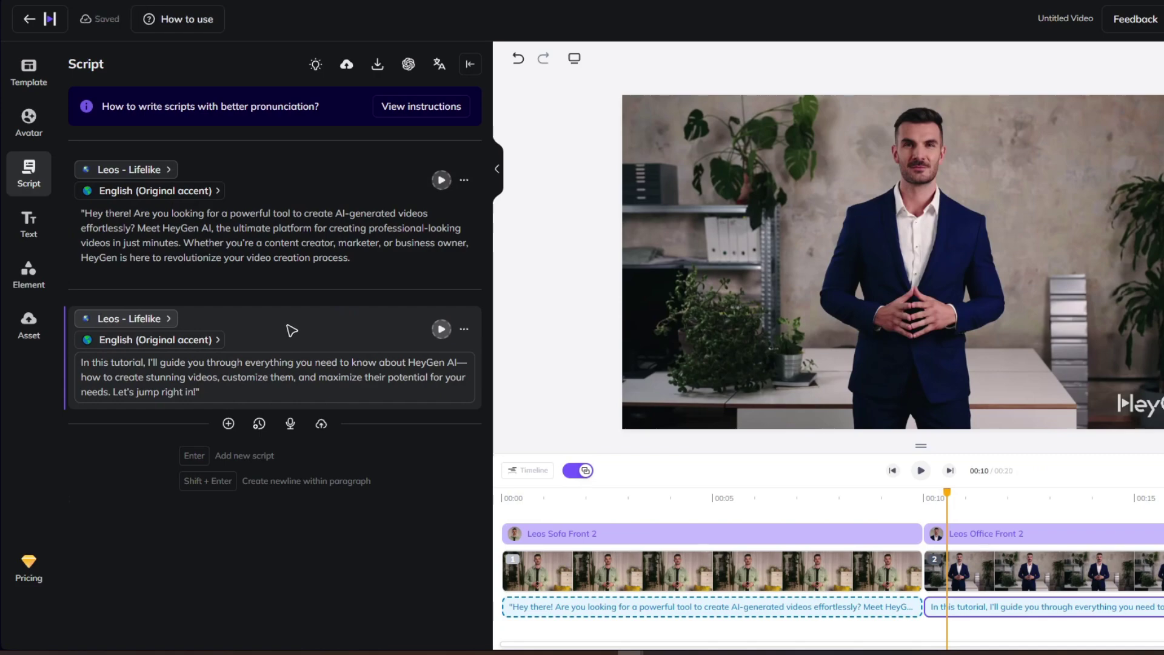
Change the second scene's script voice to Luke - Professional from the Leos's Voices collection
{"action": "left_click", "coordinate": [151, 321]}
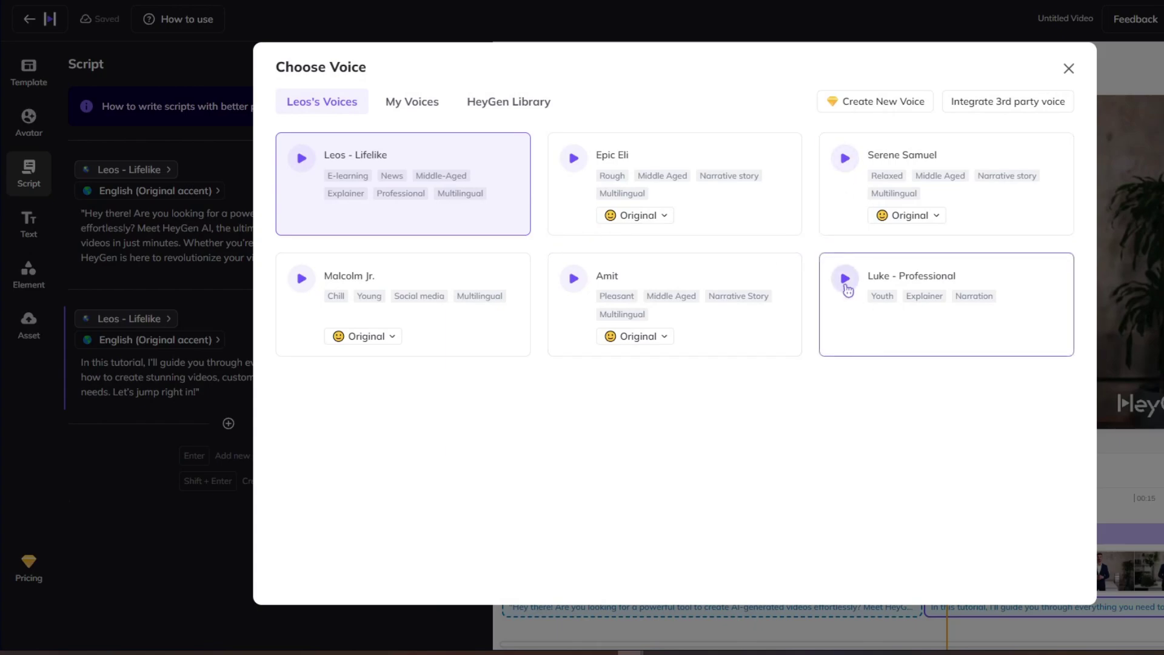
{"action": "left_click", "coordinate": [880, 319]}
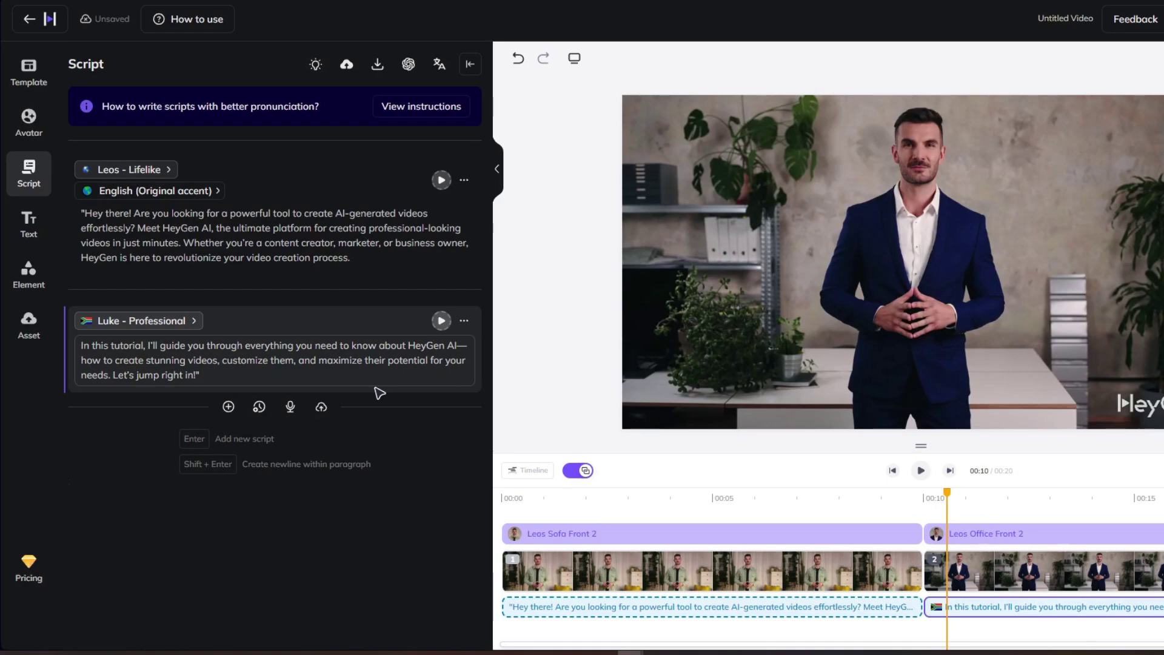
Place the "Work Hard Never Give Up" text design in the upper-left corner of the second scene
{"action": "left_click", "coordinate": [37, 270]}
{"action": "left_click", "coordinate": [38, 231]}
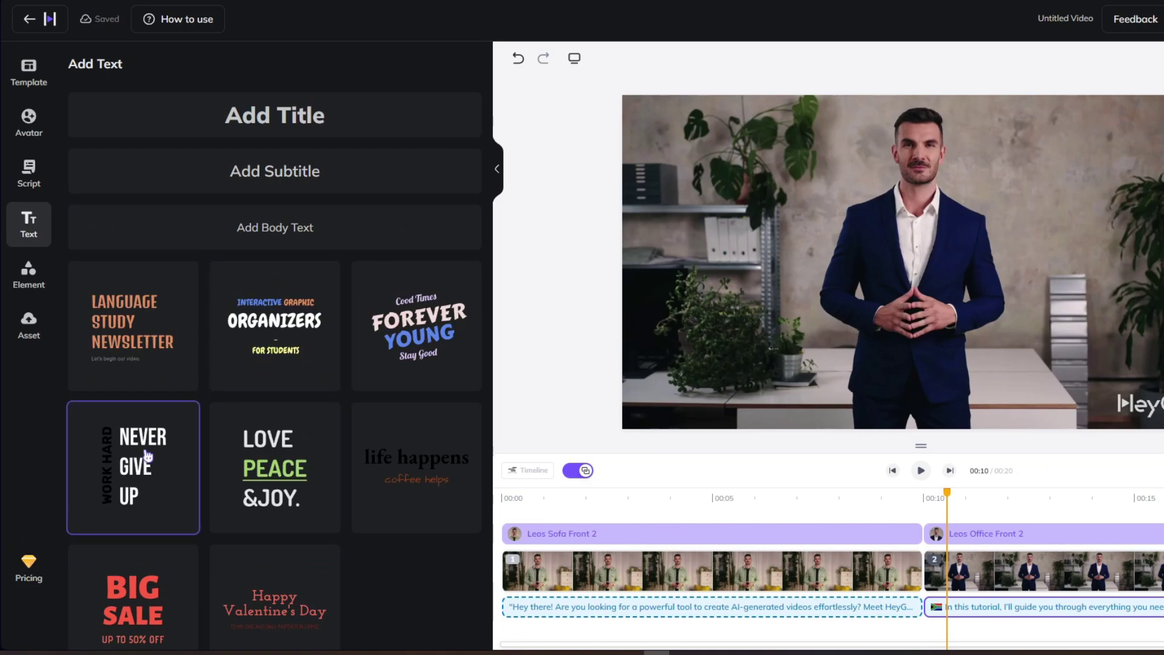
{"action": "left_click_drag", "start_coordinate": [136, 466], "coordinate": [684, 162]}
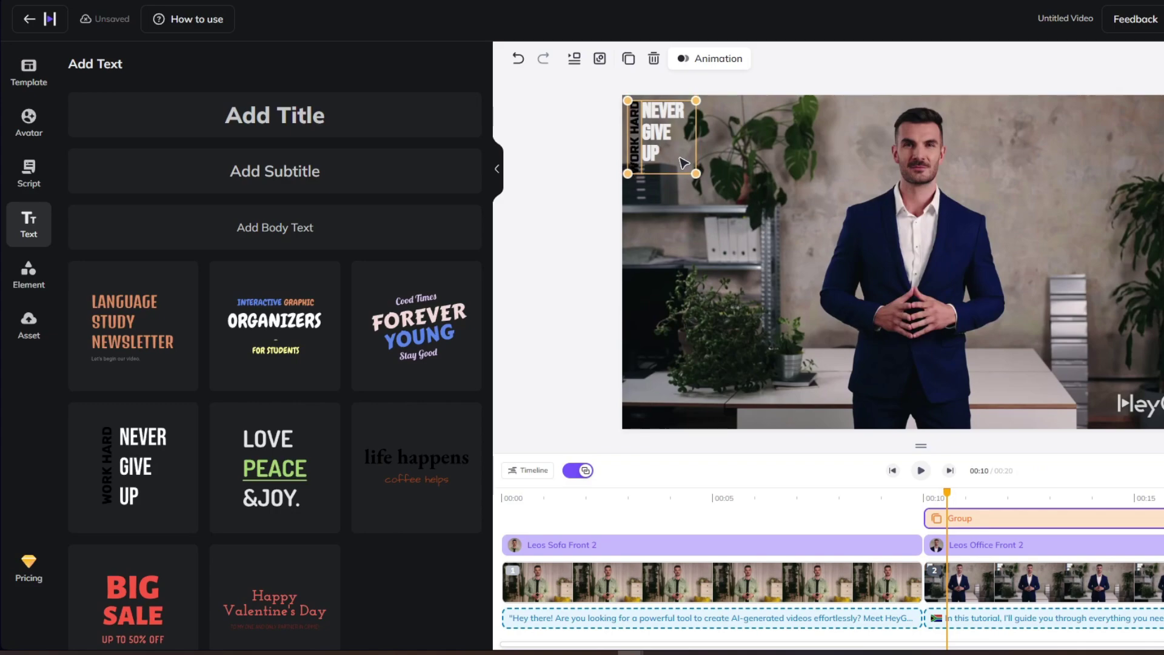
Try a portrait device frame filled with a stock image over the avatar in the second scene, and delete it
{"action": "left_click", "coordinate": [30, 278]}
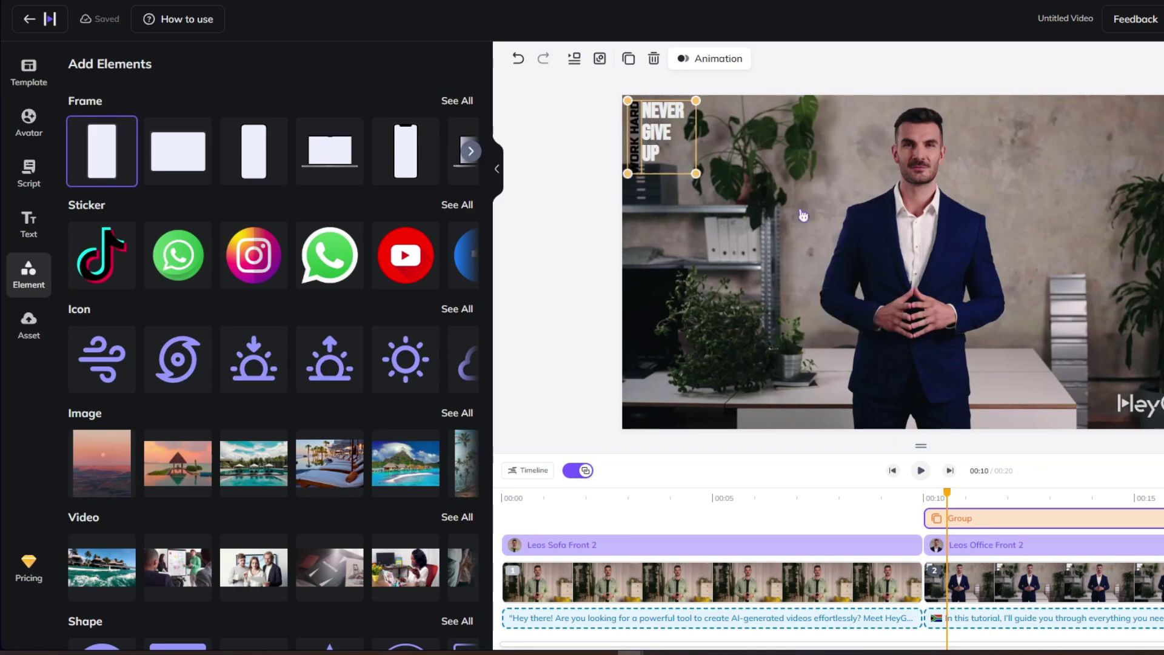
{"action": "left_click_drag", "start_coordinate": [803, 216], "coordinate": [805, 217]}
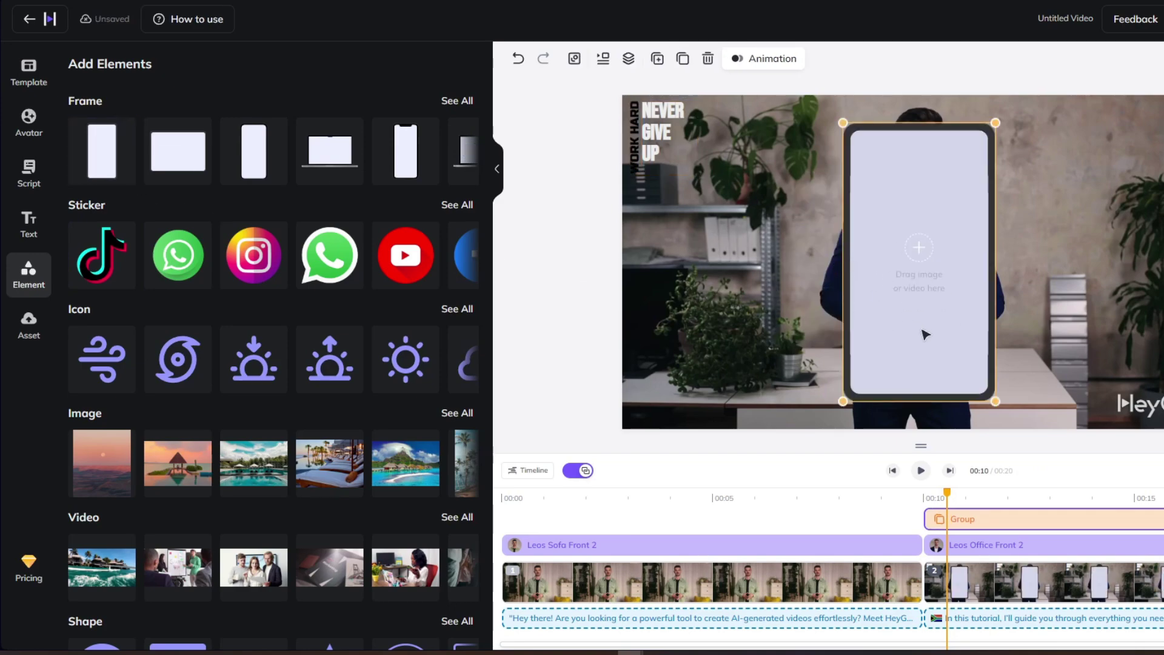
{"action": "left_click_drag", "start_coordinate": [253, 464], "coordinate": [934, 252]}
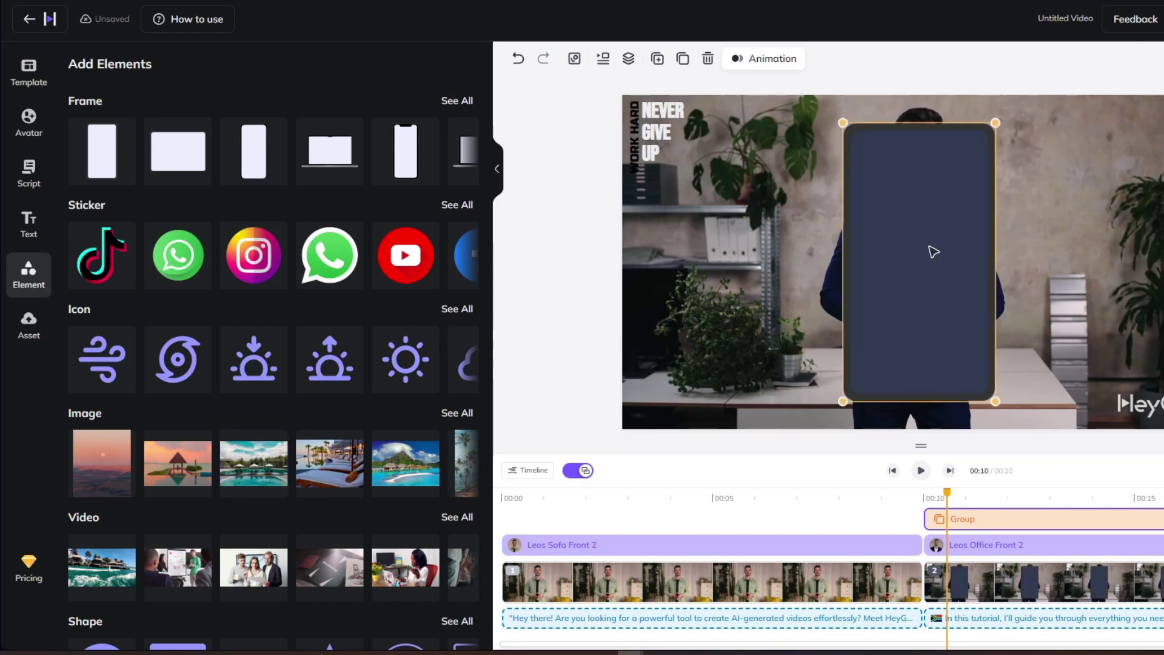
{"action": "key", "text": "Delete"}
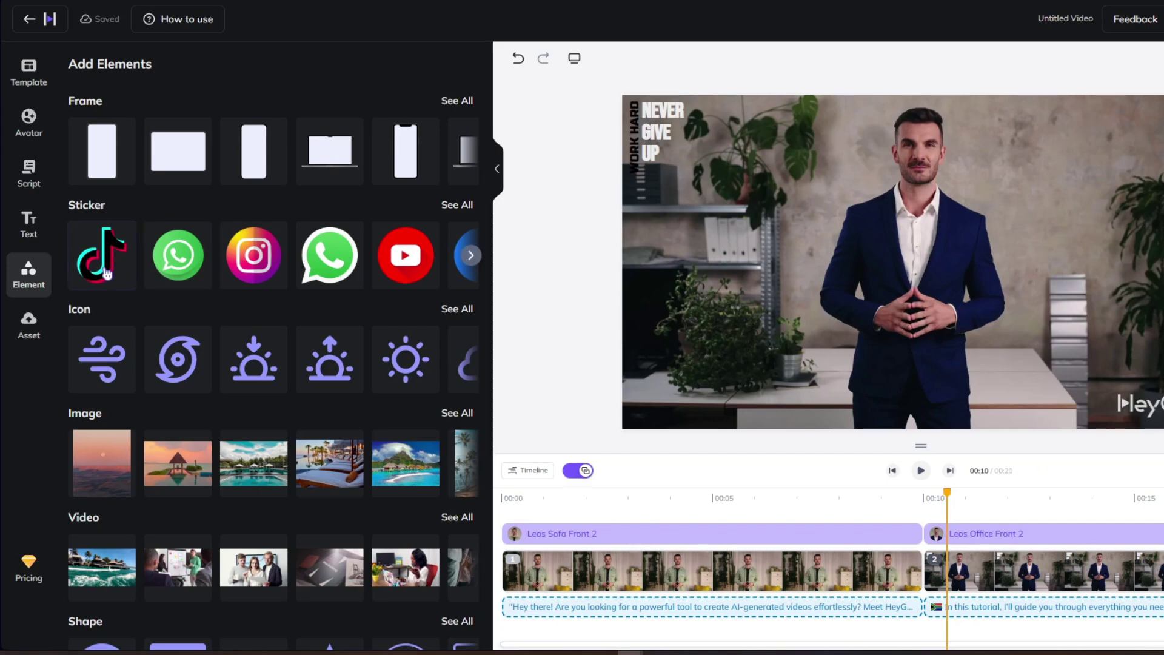
Add the TikTok, WhatsApp, Instagram and YouTube stickers along the left side of the second scene, below the text design
{"action": "left_click_drag", "start_coordinate": [106, 274], "coordinate": [647, 230]}
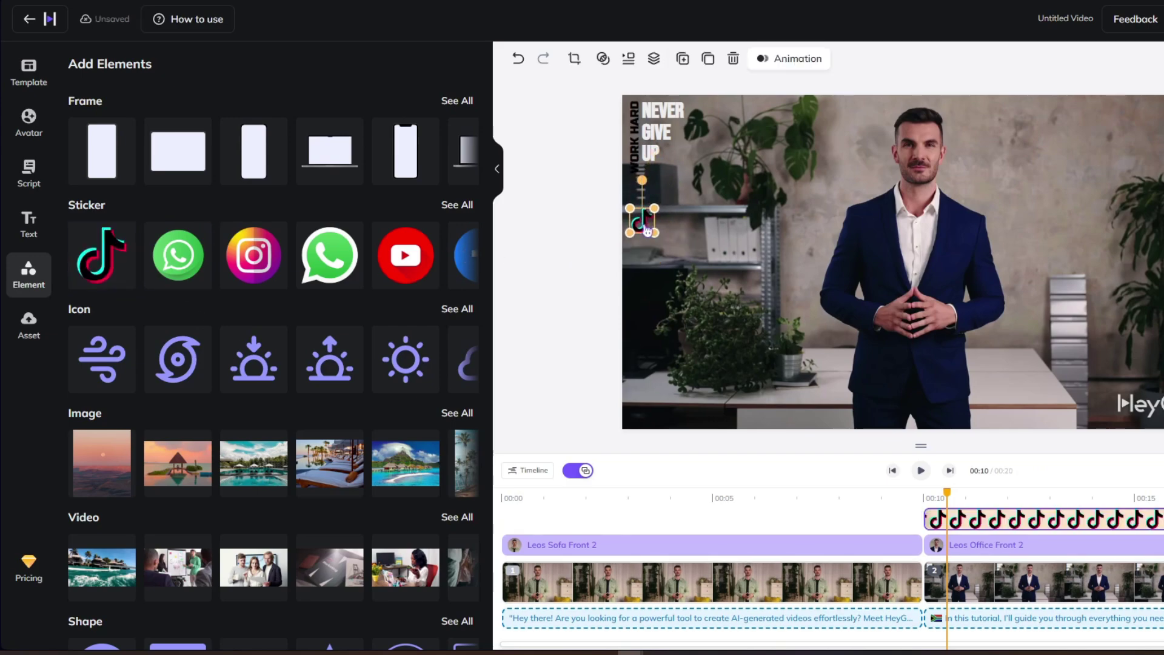
{"action": "left_click_drag", "start_coordinate": [182, 259], "coordinate": [650, 275]}
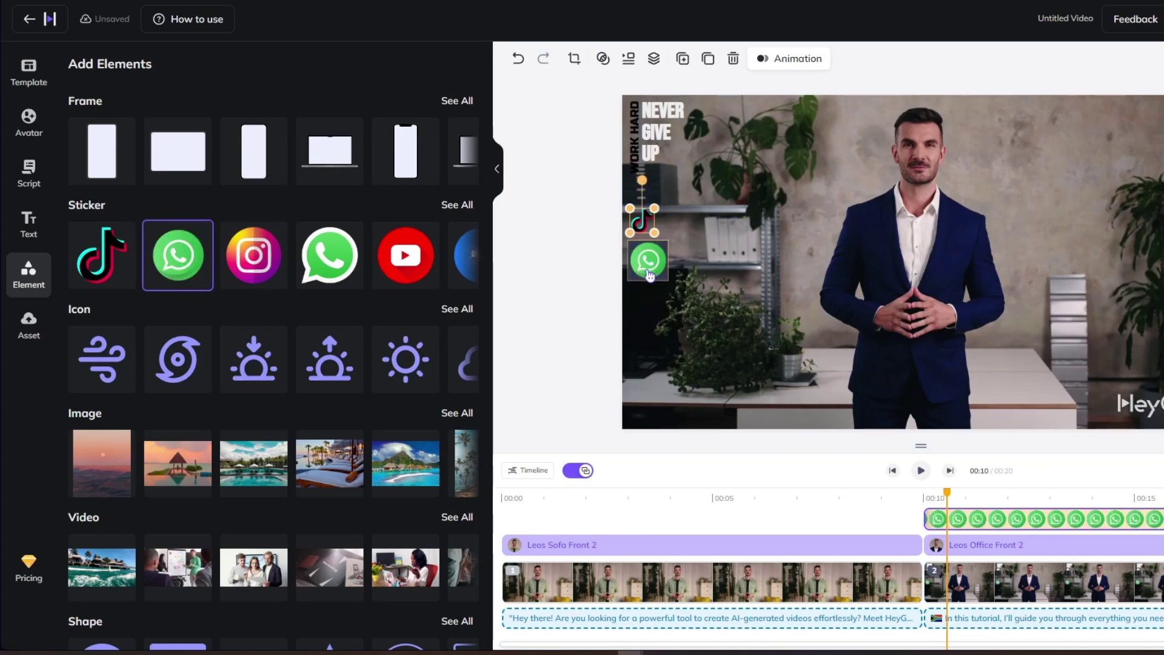
{"action": "left_click_drag", "start_coordinate": [254, 255], "coordinate": [652, 316]}
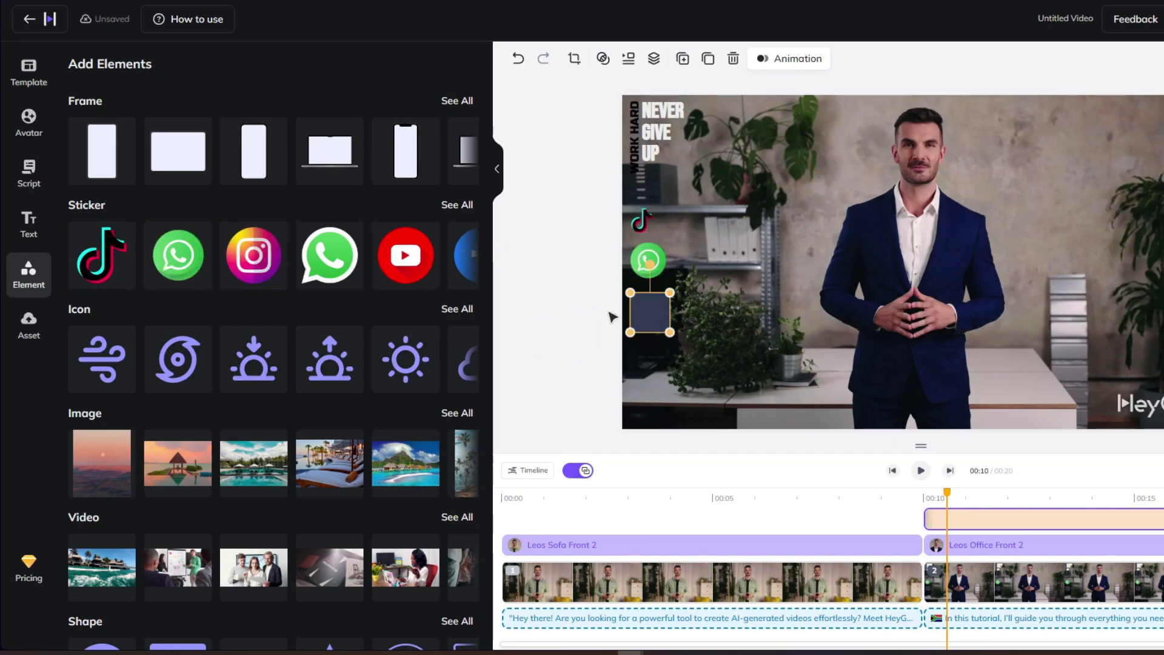
{"action": "left_click_drag", "start_coordinate": [406, 255], "coordinate": [646, 321]}
Shrink the Instagram and WhatsApp stickers to the TikTok sticker's size and line them up in its column
{"action": "left_click", "coordinate": [650, 312]}
{"action": "left_click", "coordinate": [647, 261]}
{"action": "left_click_drag", "start_coordinate": [666, 278], "coordinate": [640, 288]}
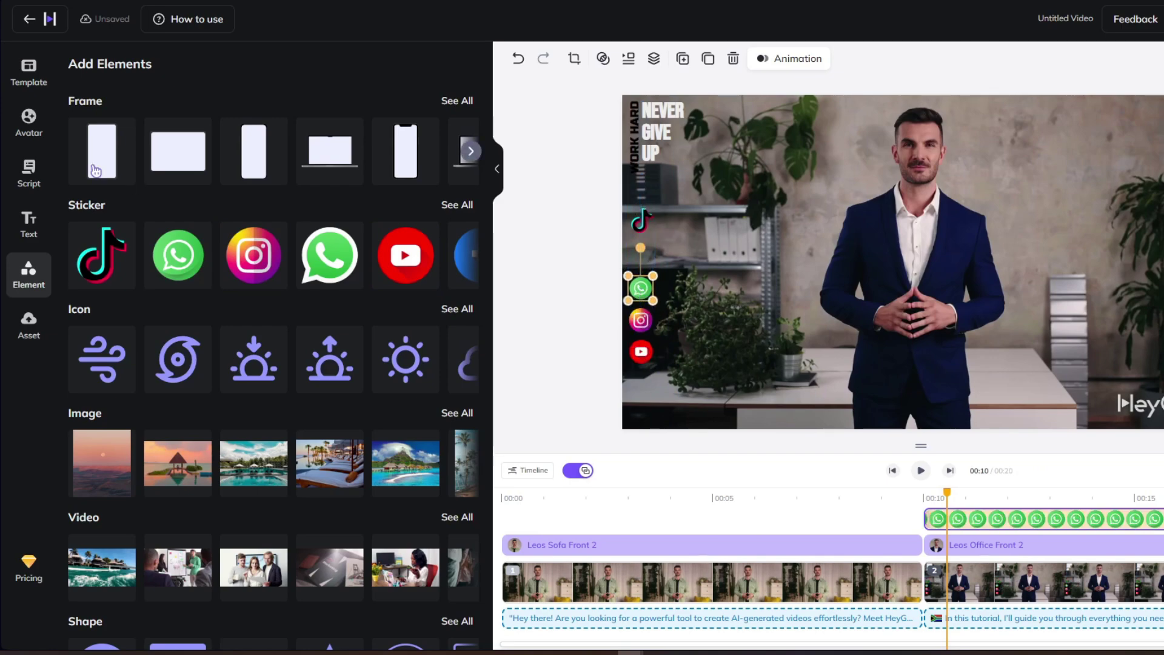
Label the stickers beneath the TikTok logo with white title texts reading "Whatsapp", "Instagram" and "Youtube"
{"action": "left_click", "coordinate": [34, 220]}
{"action": "left_click", "coordinate": [279, 132]}
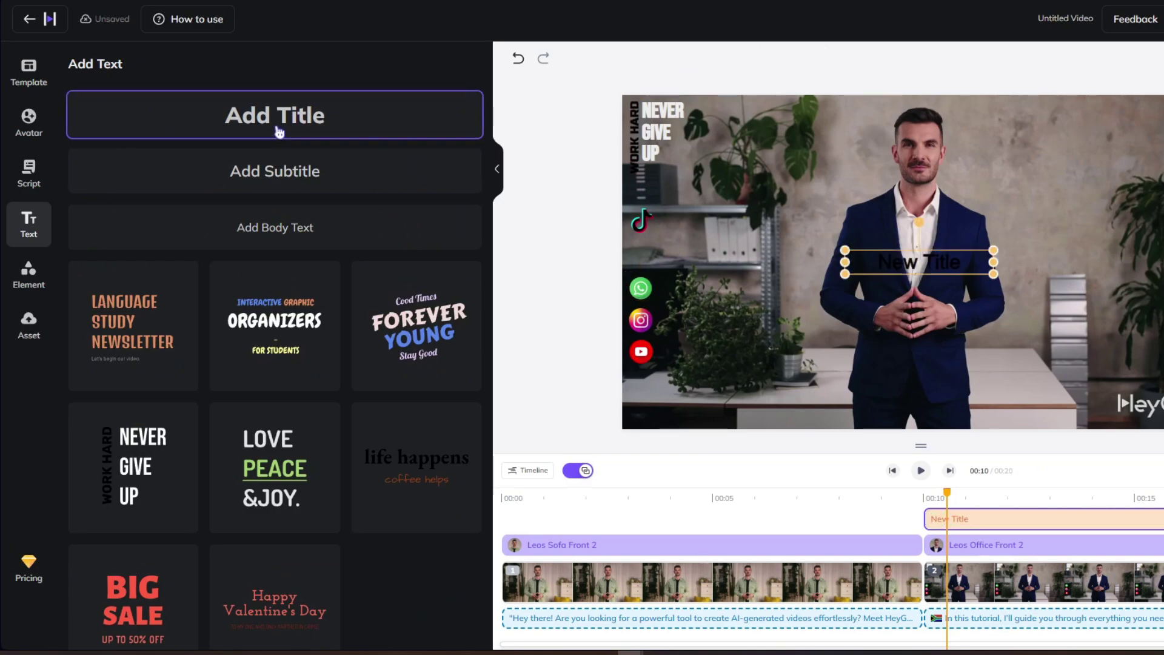
{"action": "left_click_drag", "start_coordinate": [934, 268], "coordinate": [672, 288]}
{"action": "double_click", "coordinate": [731, 289]}
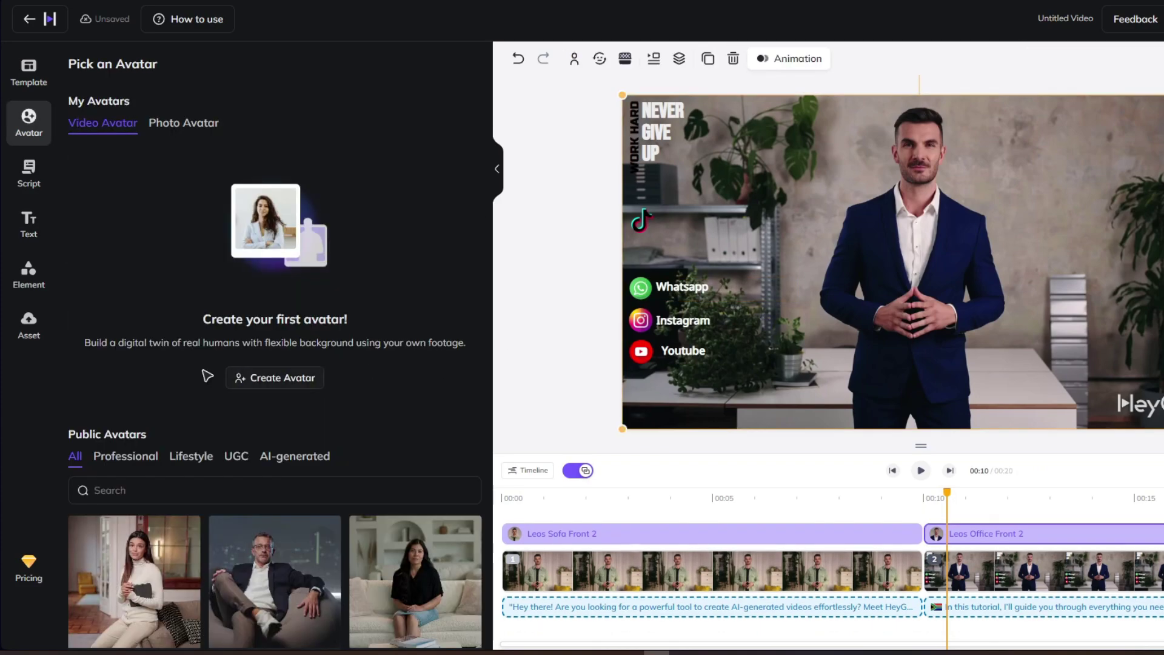
Submit the video as Untitled Video to My Videos at 720p, 30 fps and MP4 format, after checking the asset library
{"action": "left_click", "coordinate": [42, 341]}
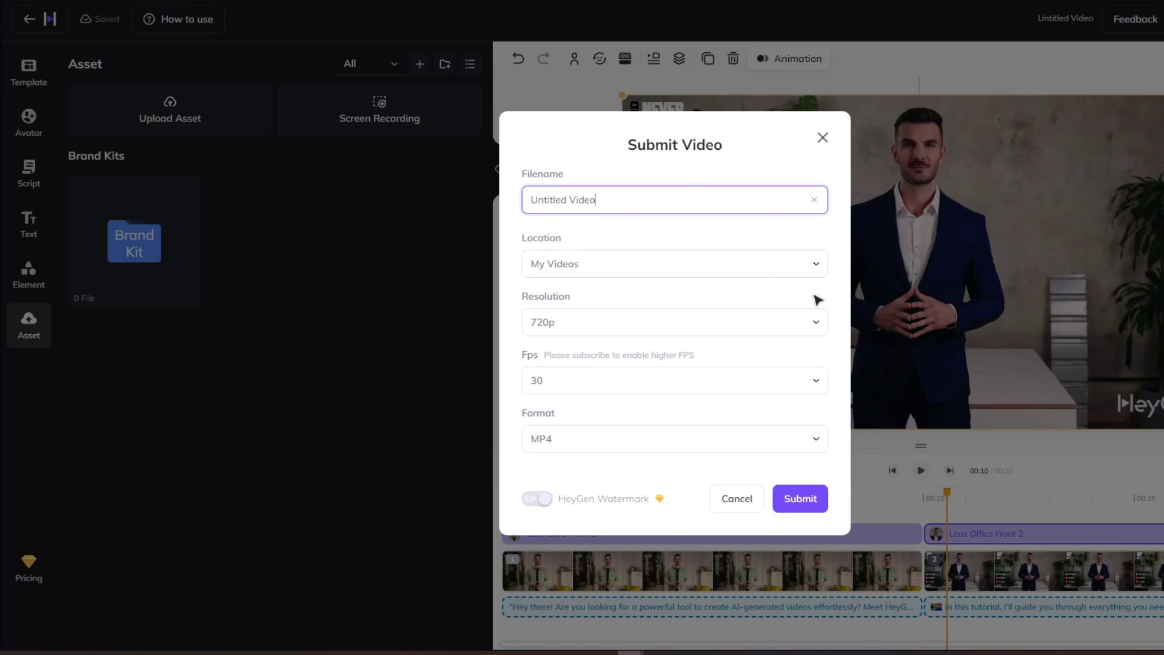
{"action": "left_click_drag", "start_coordinate": [632, 206], "coordinate": [488, 200]}
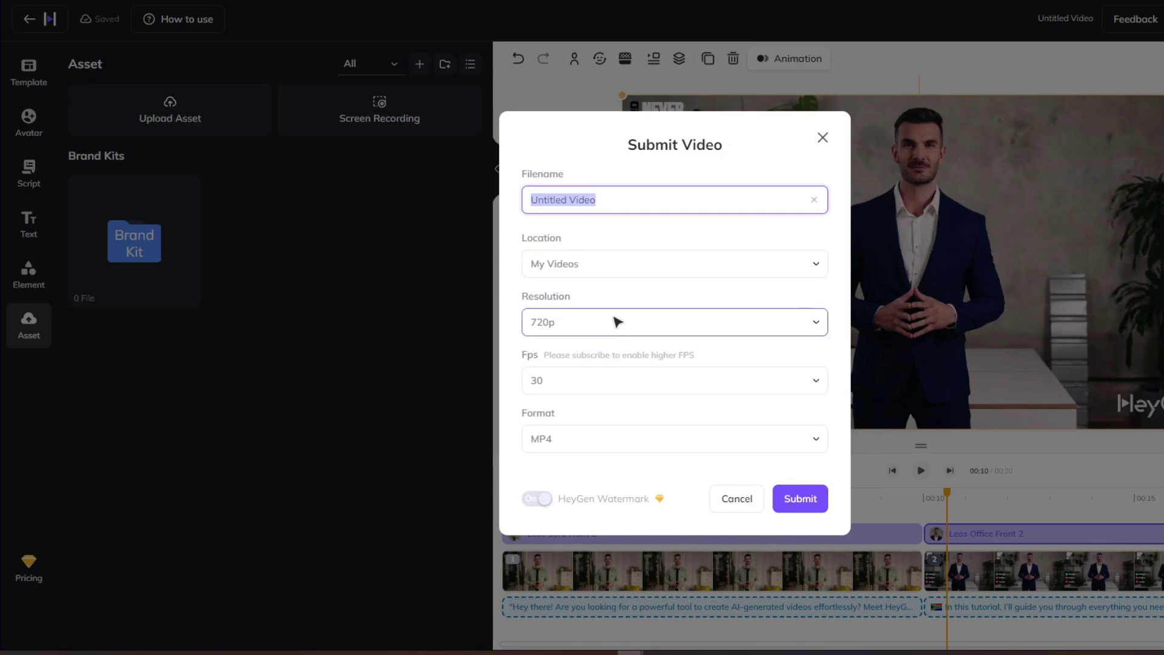
{"action": "left_click", "coordinate": [613, 321]}
{"action": "left_click", "coordinate": [634, 297]}
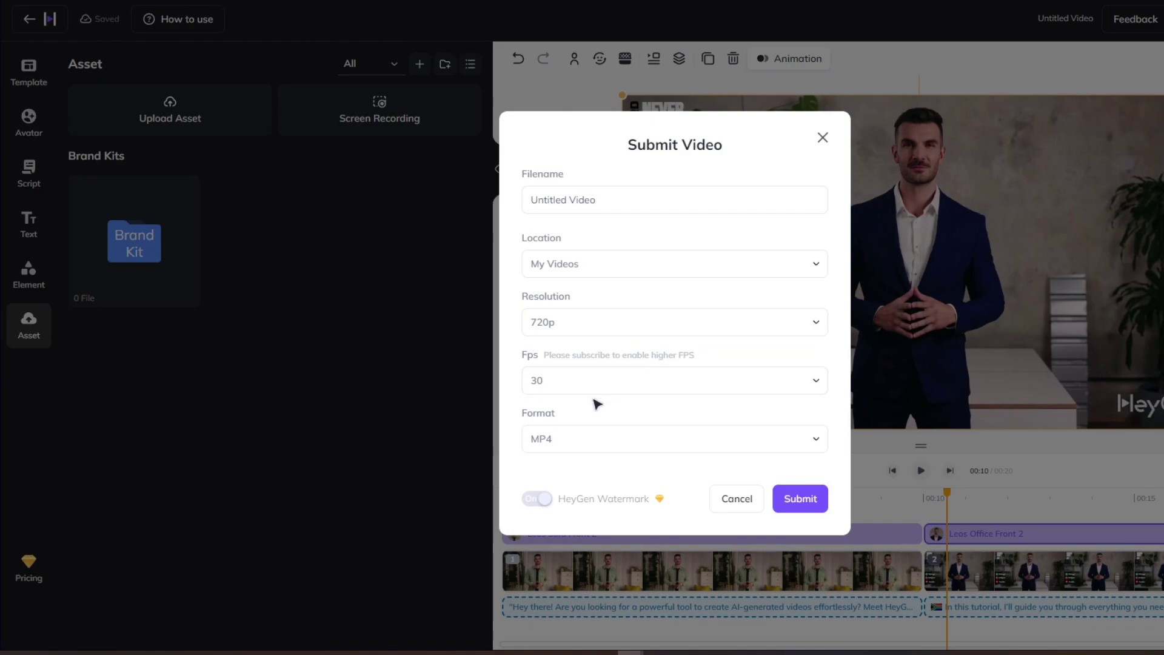
{"action": "left_click", "coordinate": [600, 381]}
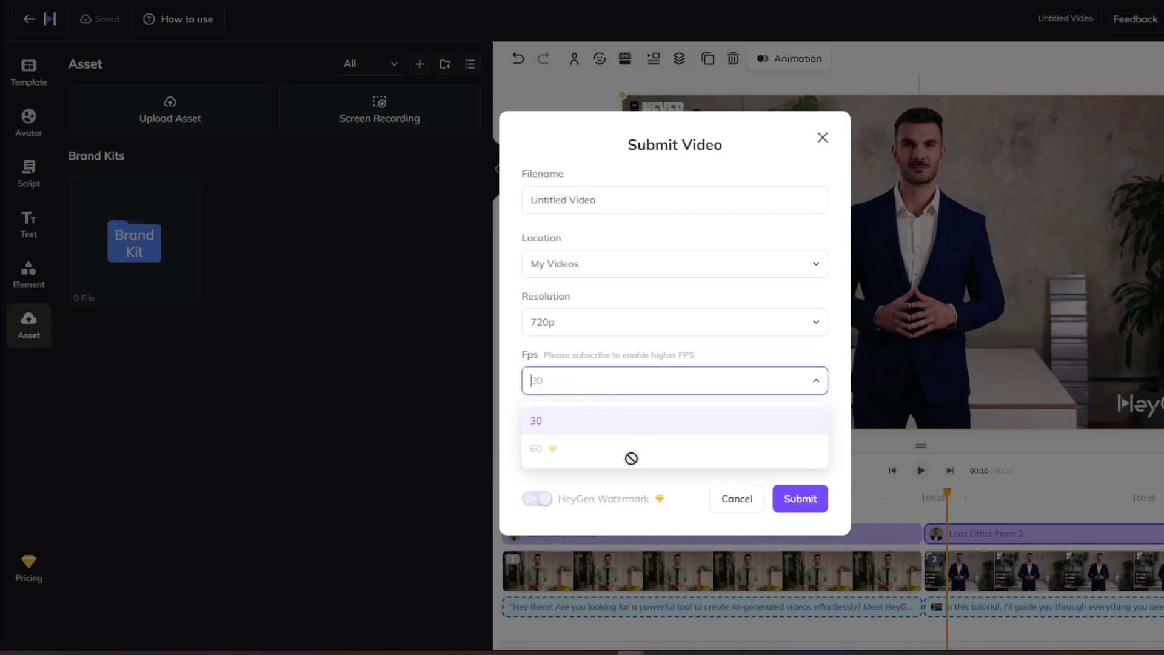
{"action": "left_click", "coordinate": [610, 383]}
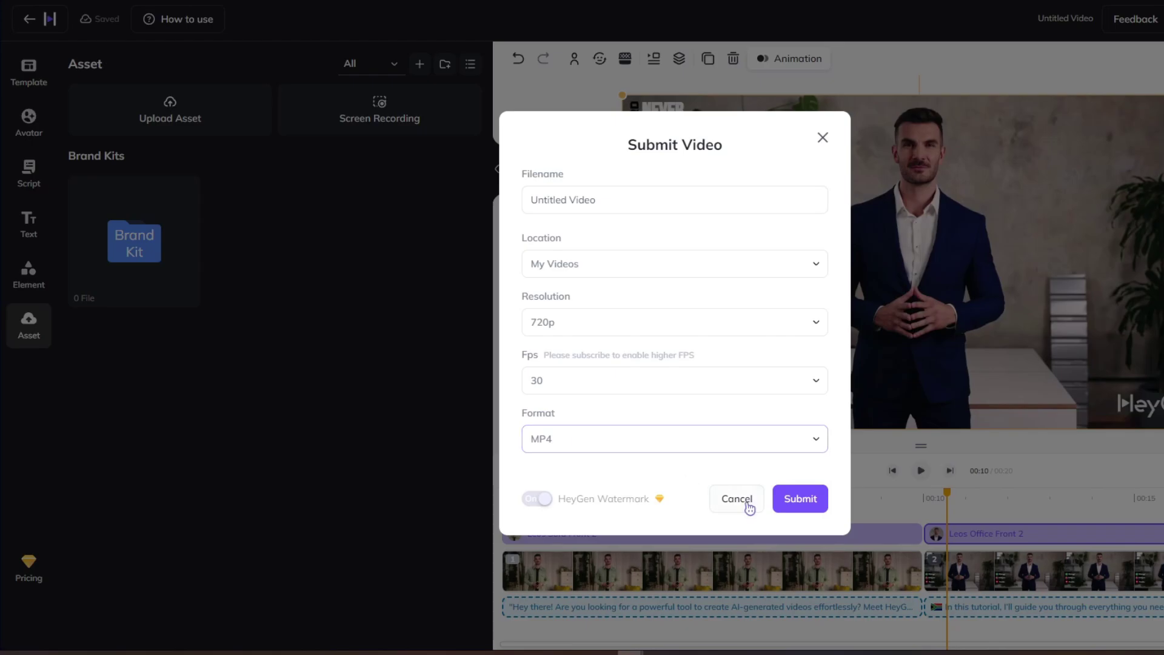
{"action": "left_click", "coordinate": [797, 499]}
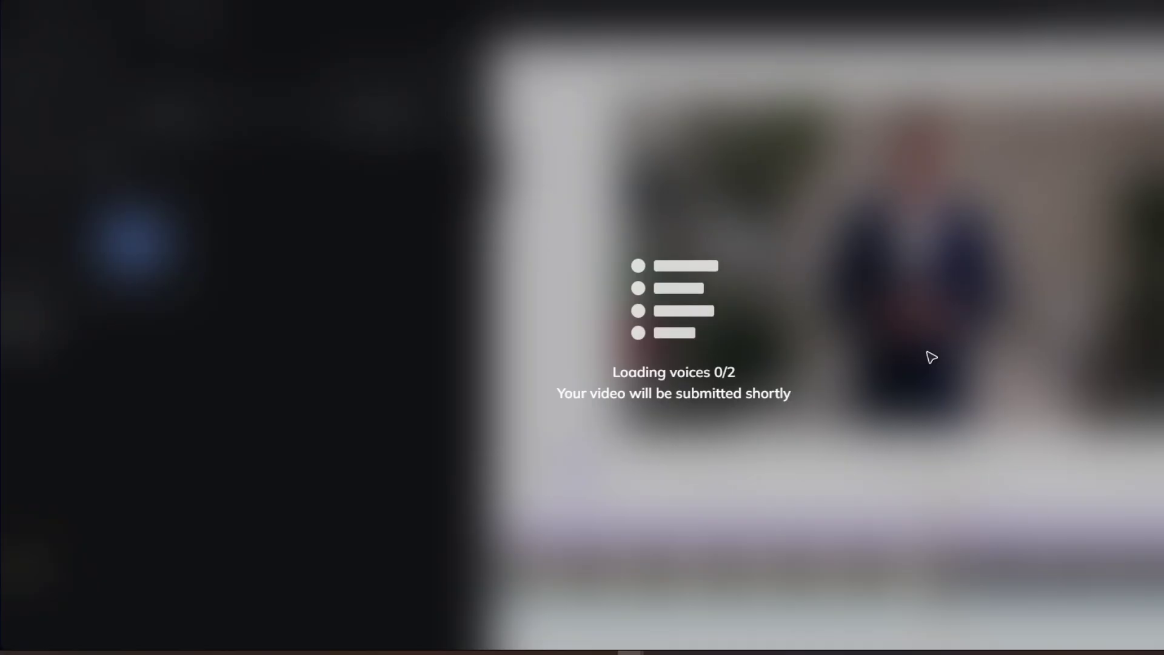